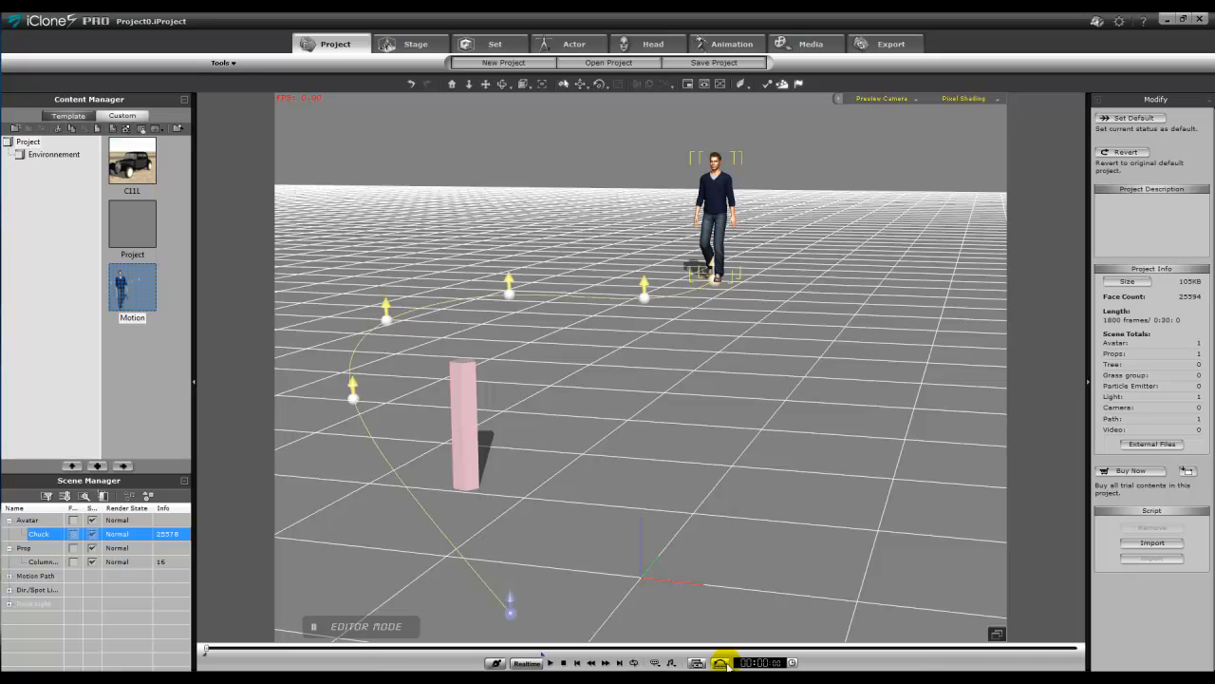
Step: Reset all animation data in the project and play the scene briefly from the start to check it
{"action": "left_click", "coordinate": [721, 663]}
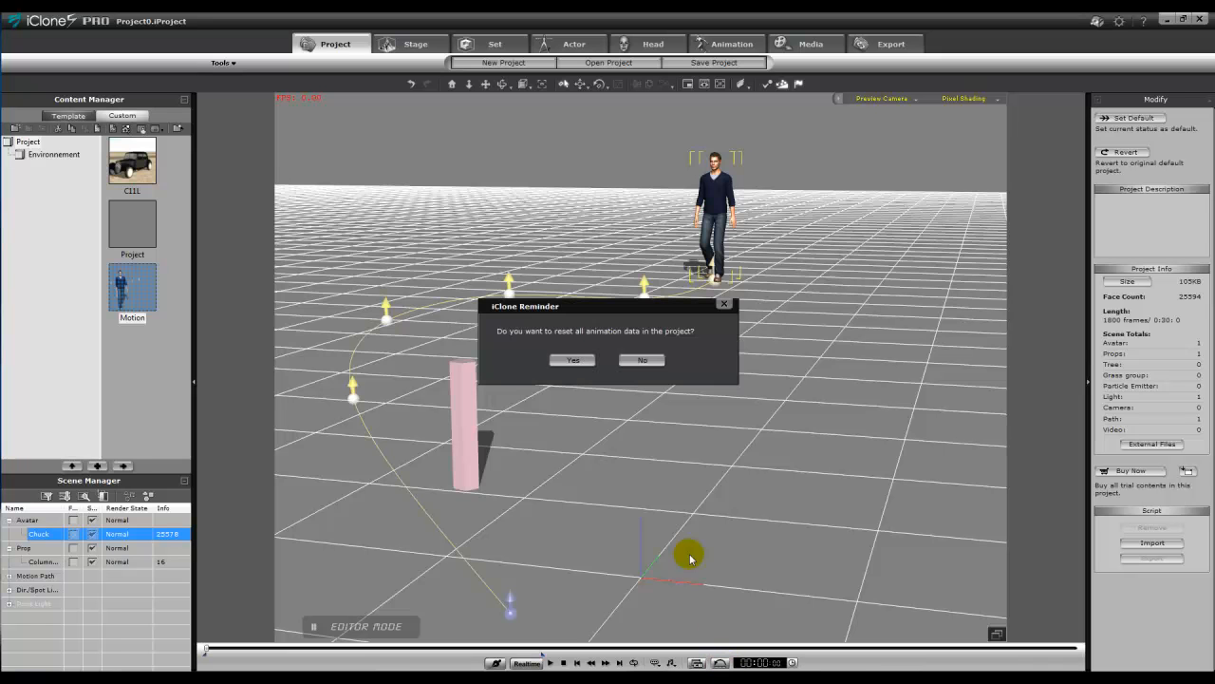
{"action": "left_click", "coordinate": [567, 361]}
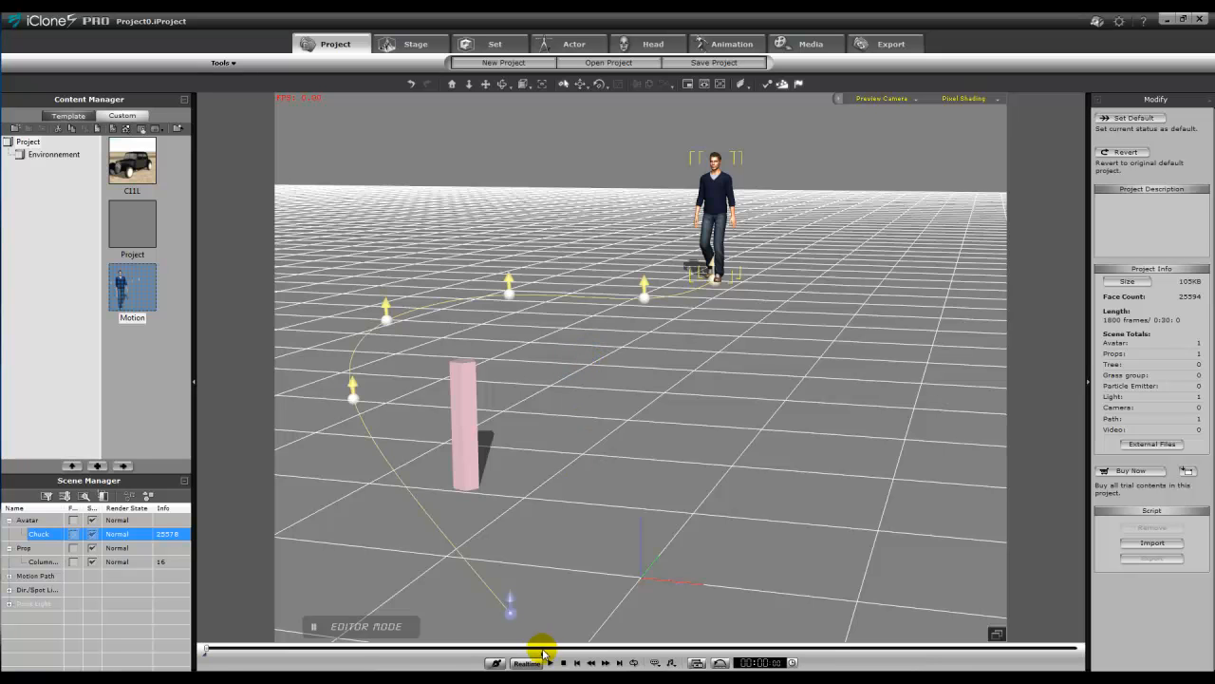
{"action": "left_click", "coordinate": [548, 661]}
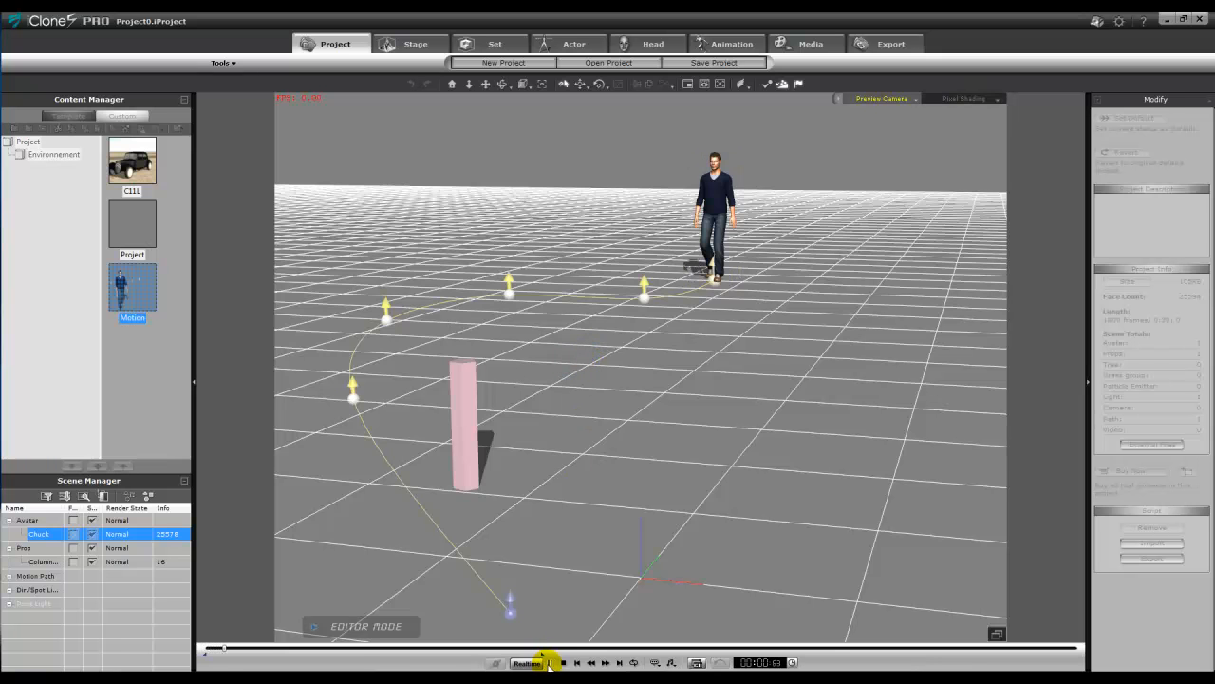
{"action": "left_click", "coordinate": [578, 663]}
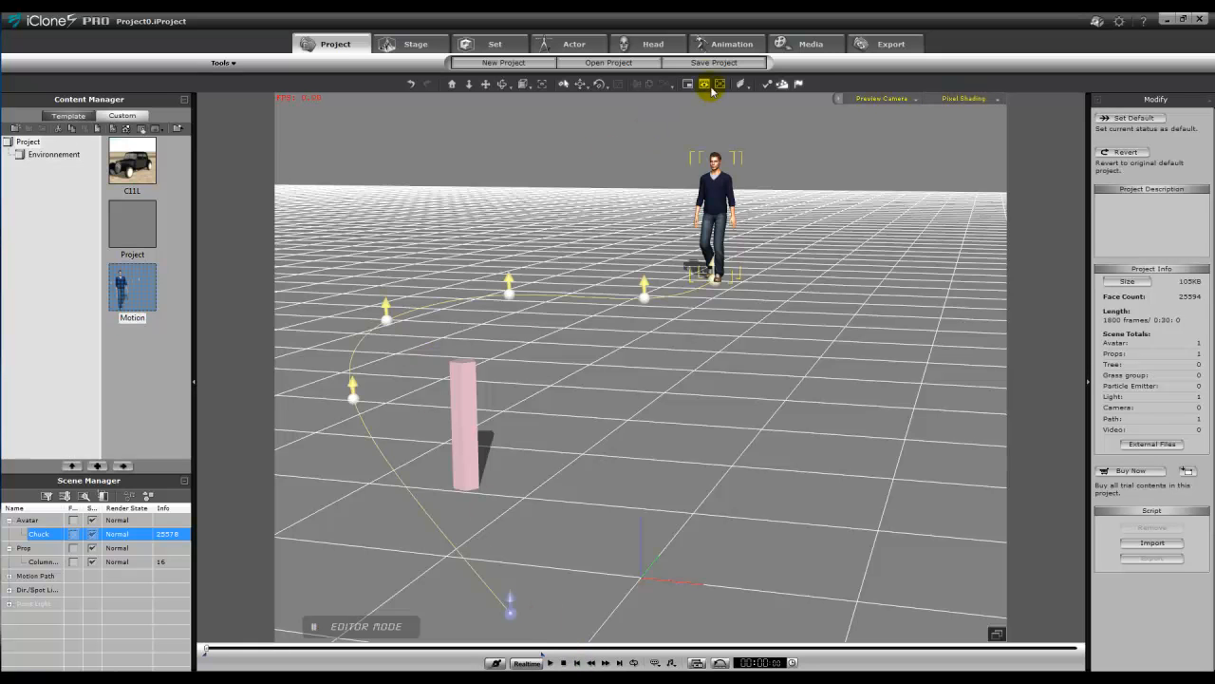
{"action": "left_click", "coordinate": [721, 44]}
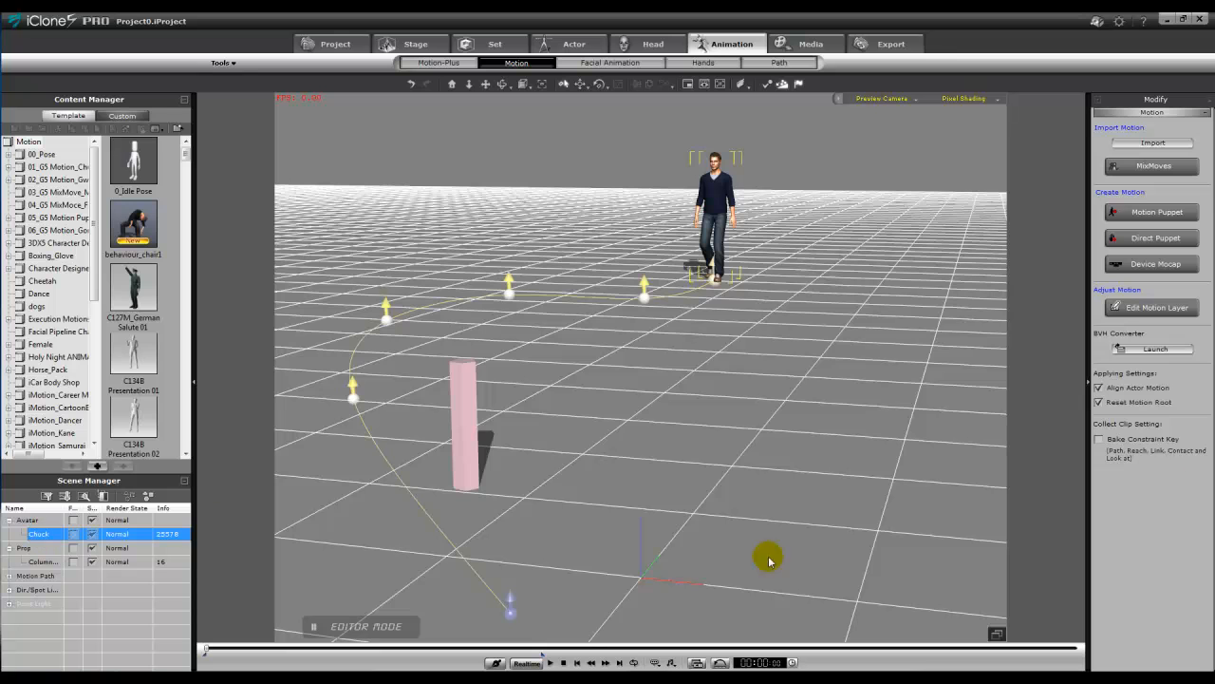
{"action": "left_click", "coordinate": [1154, 213]}
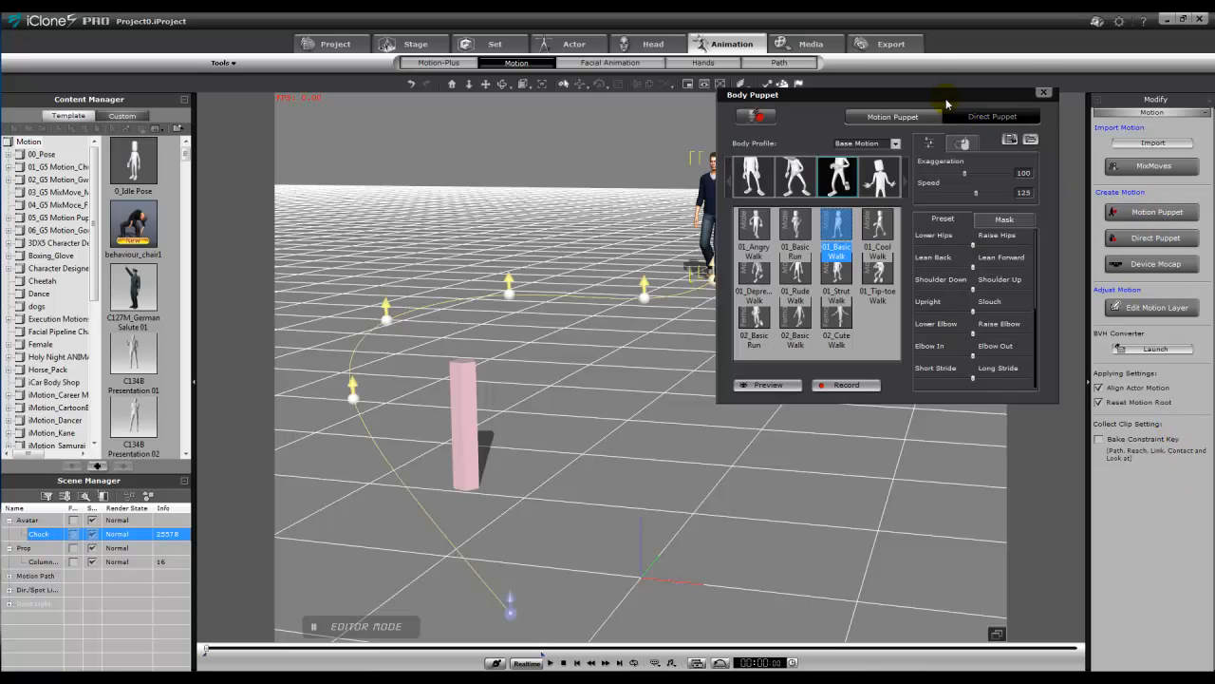
{"action": "left_click_drag", "start_coordinate": [935, 97], "coordinate": [298, 92]}
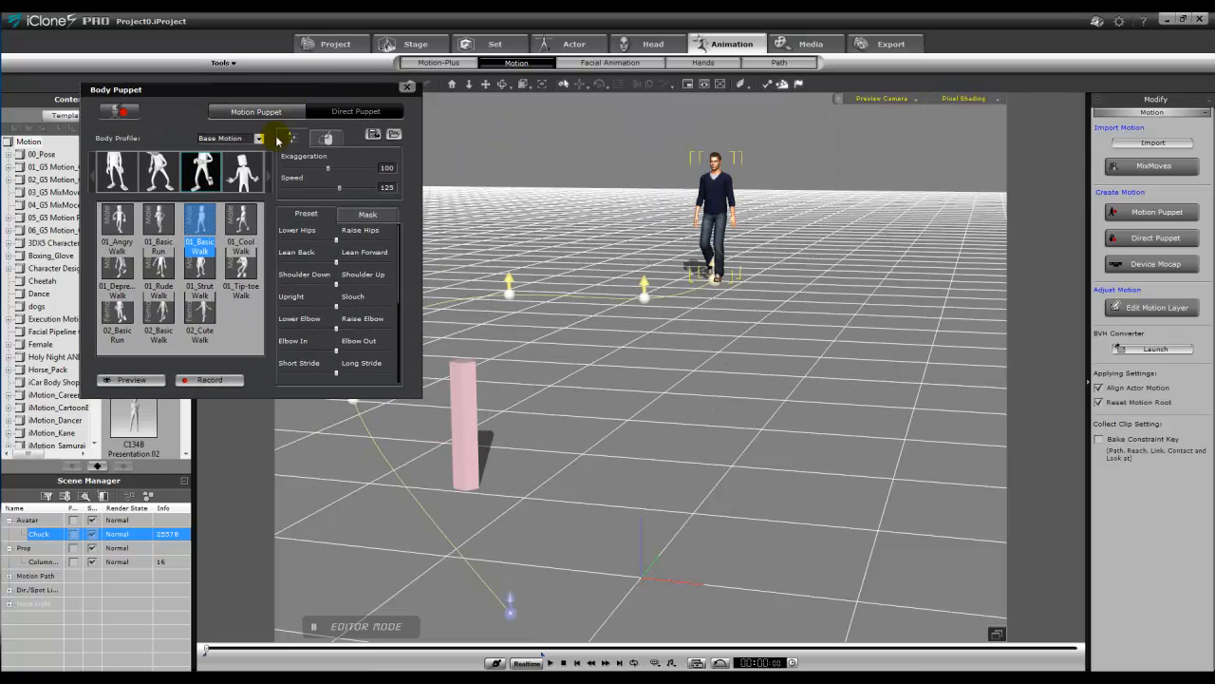
{"action": "left_click", "coordinate": [198, 223]}
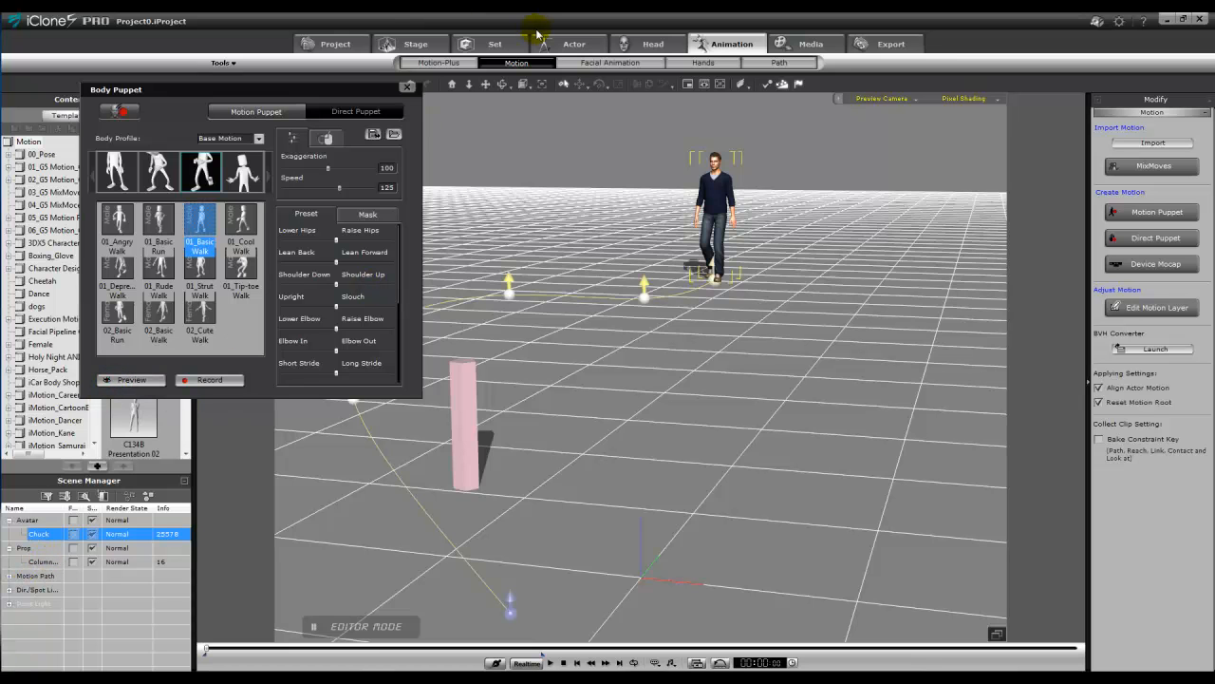
Step: Attach the avatar to the curved motion path and set its path position to 100 at time 00:11:52
{"action": "left_click", "coordinate": [571, 43]}
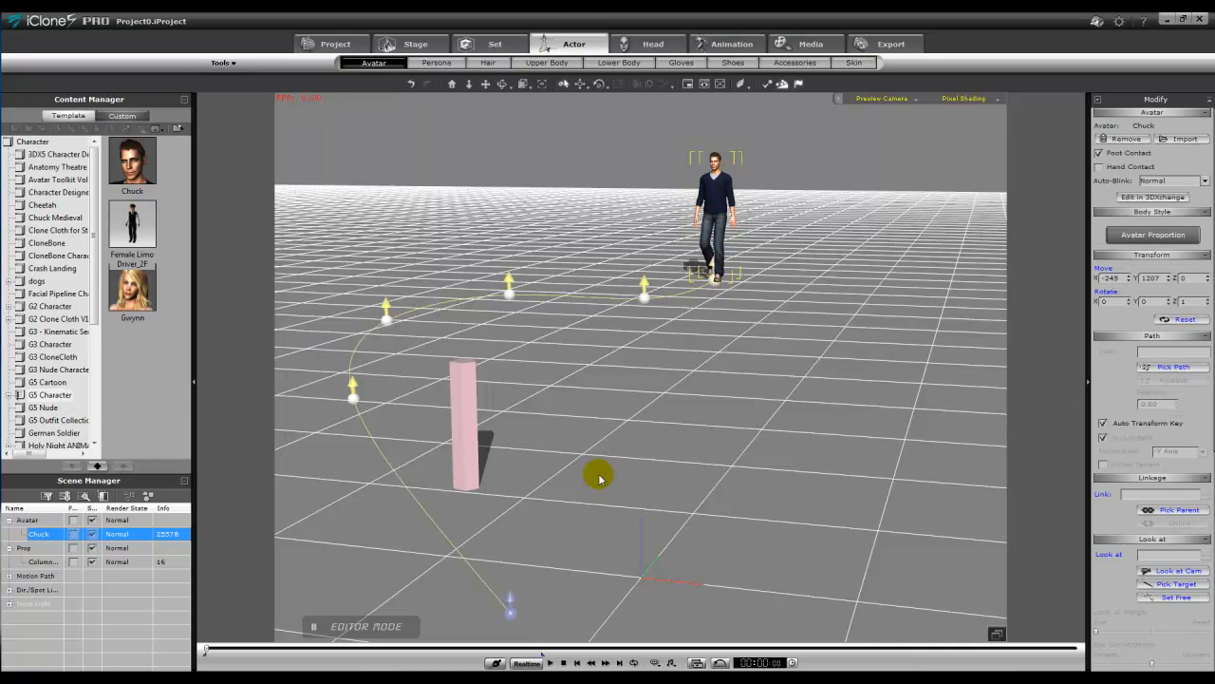
{"action": "left_click", "coordinate": [1168, 371]}
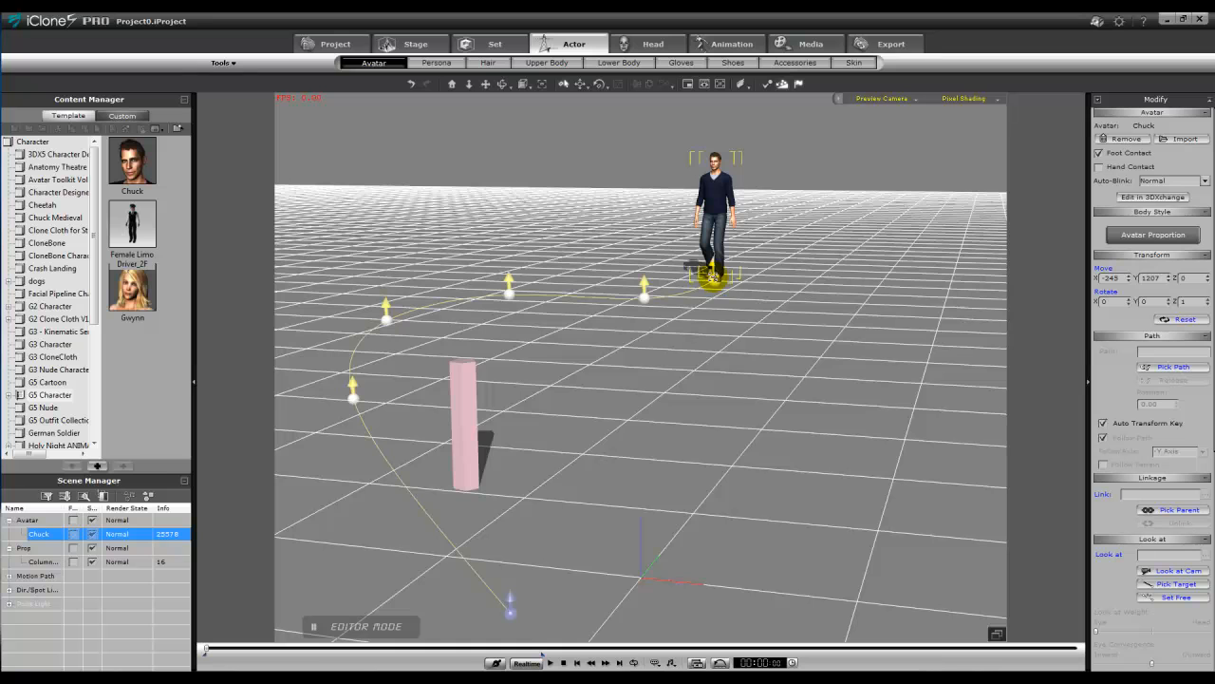
{"action": "left_click", "coordinate": [712, 281]}
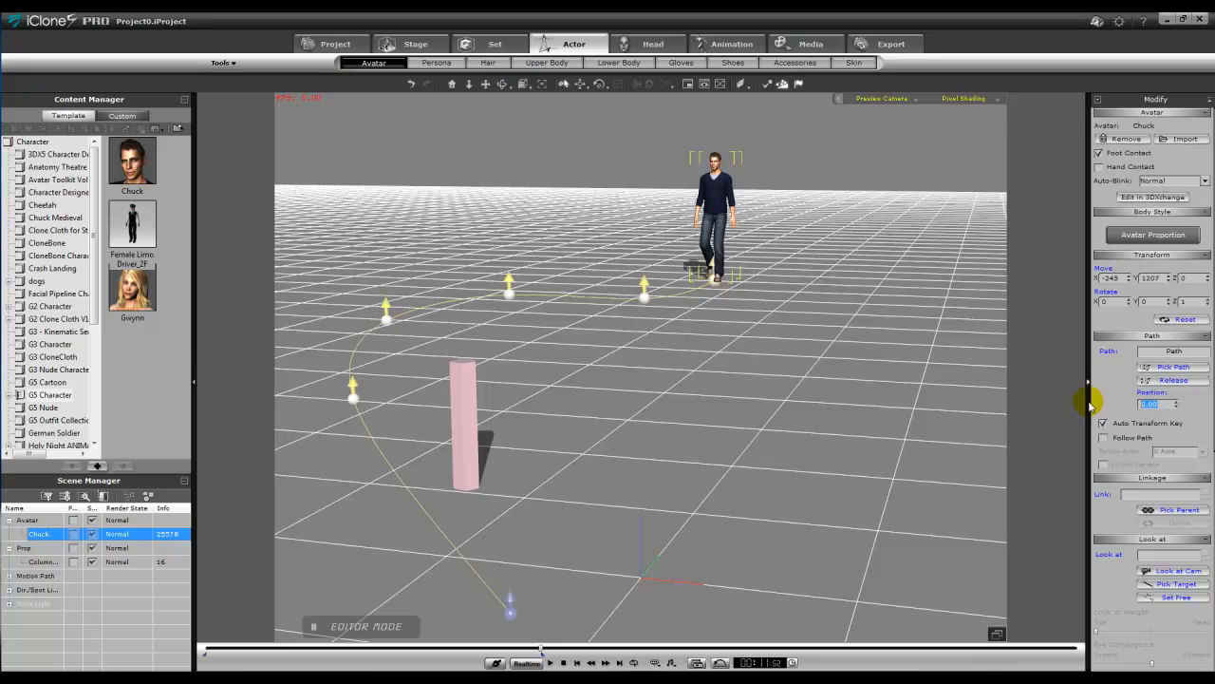
{"action": "key", "text": "Return"}
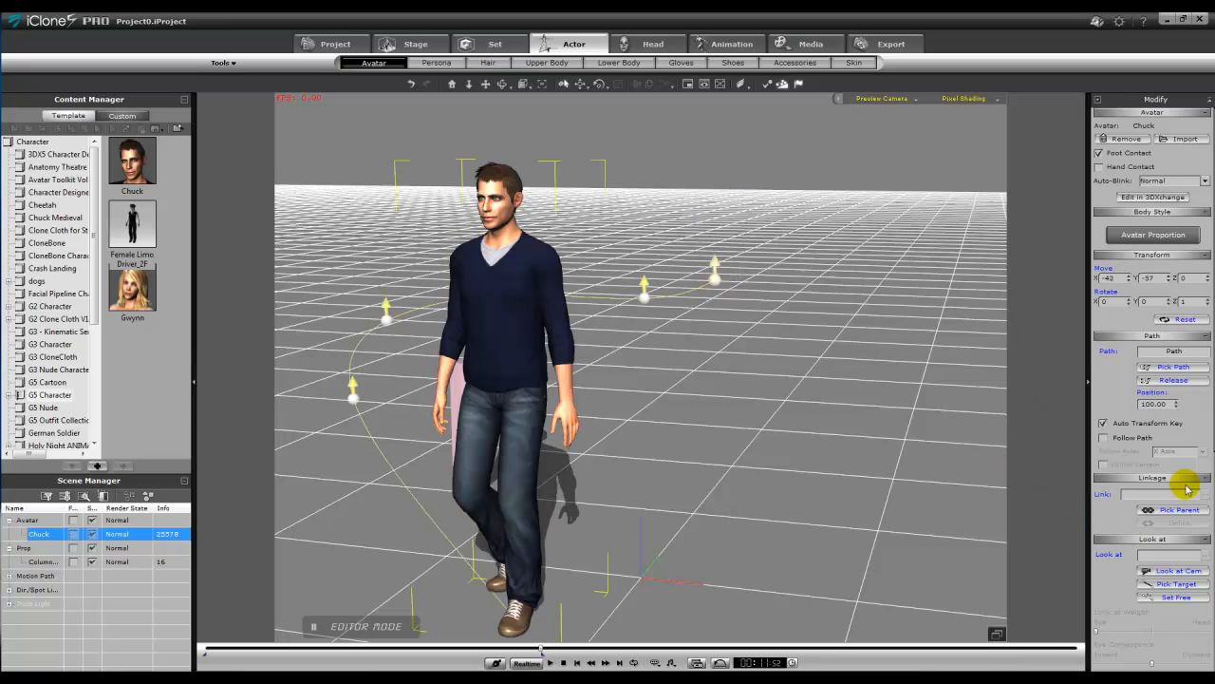
Step: Make the avatar follow the path direction along the -Y axis and return to the first frame
{"action": "left_click", "coordinate": [1104, 438]}
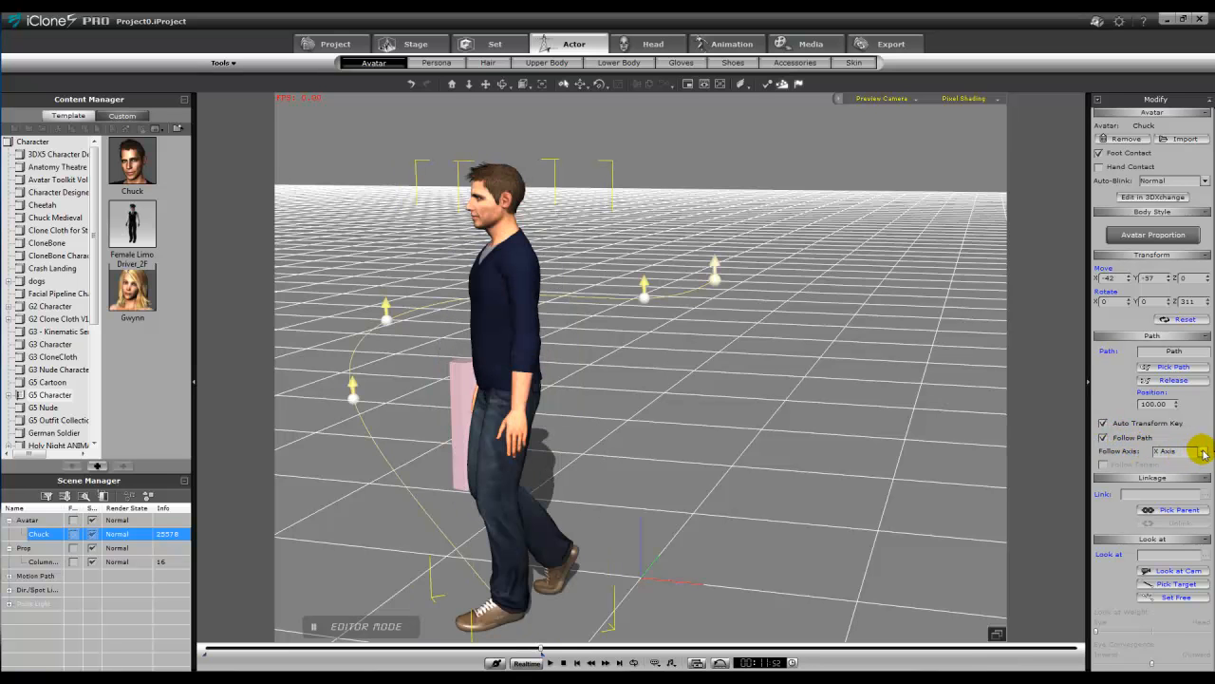
{"action": "left_click", "coordinate": [1203, 452]}
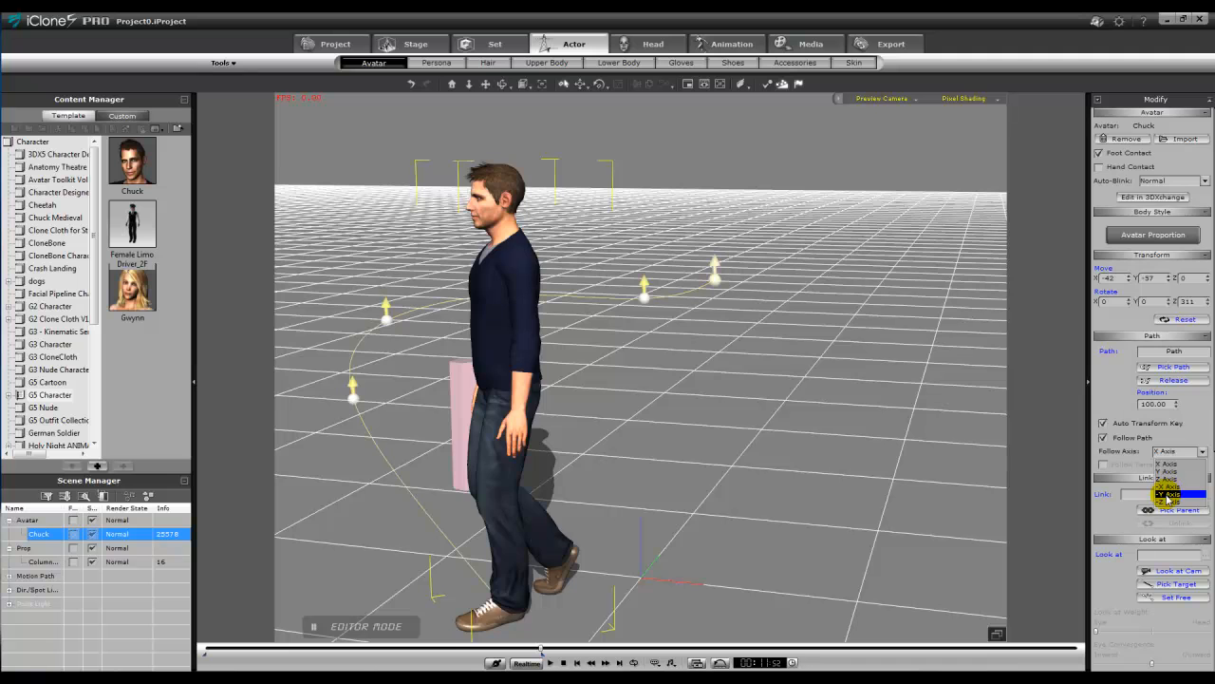
{"action": "left_click", "coordinate": [1168, 494]}
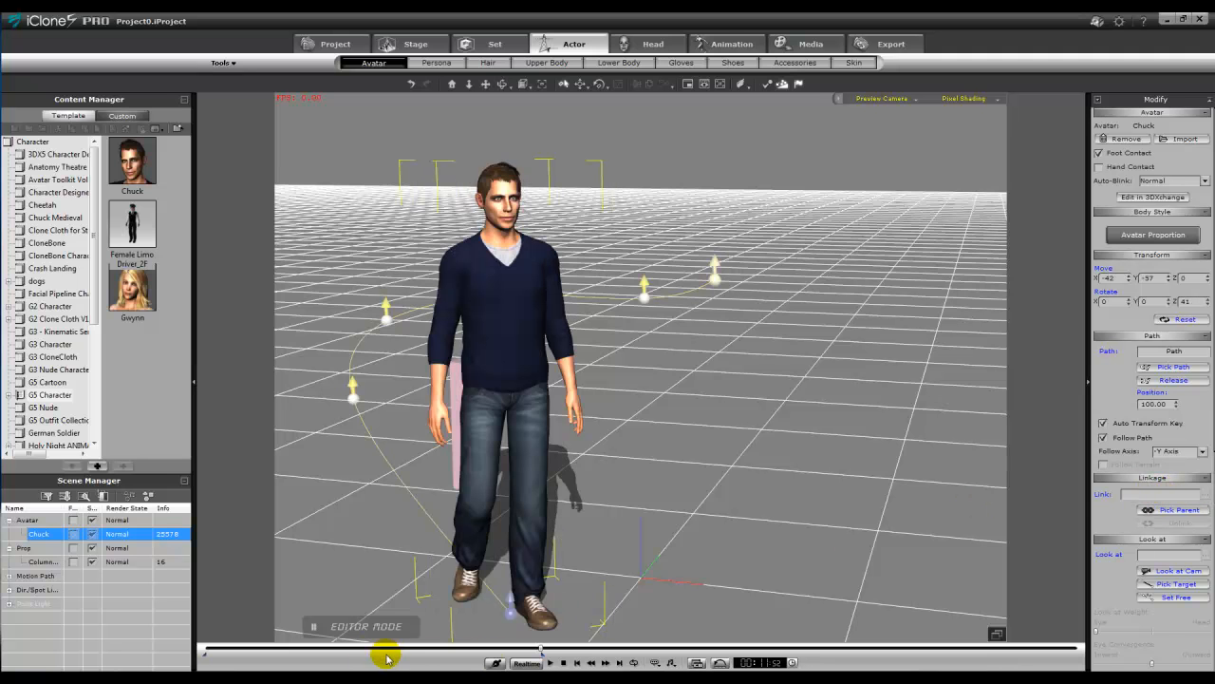
{"action": "left_click_drag", "start_coordinate": [540, 649], "coordinate": [187, 664]}
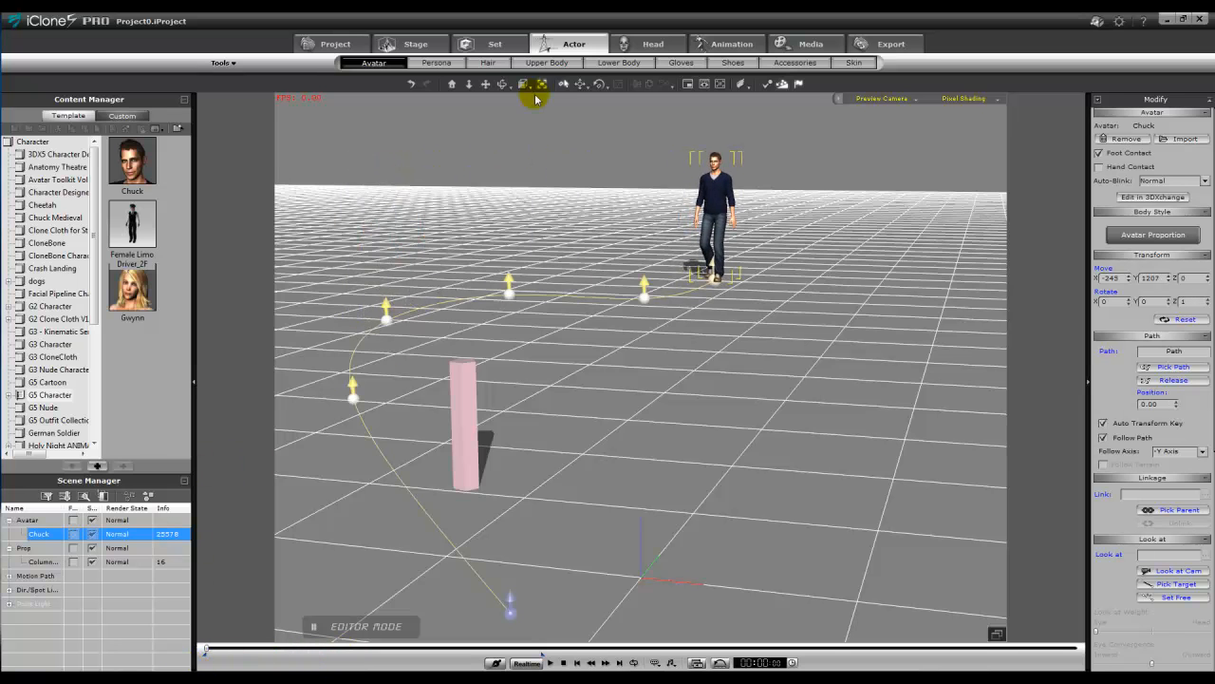
Step: Open Motion Puppet for the avatar and preview the 01_Basic Walk motion along the path
{"action": "left_click", "coordinate": [722, 45]}
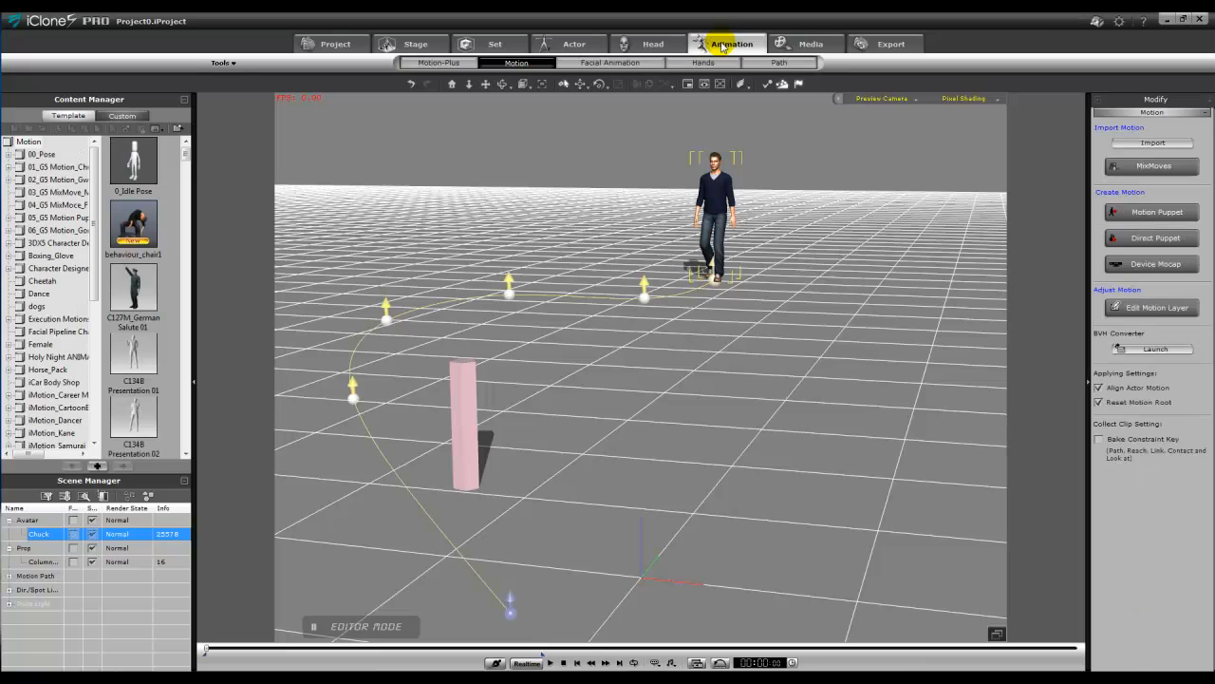
{"action": "left_click", "coordinate": [1156, 213]}
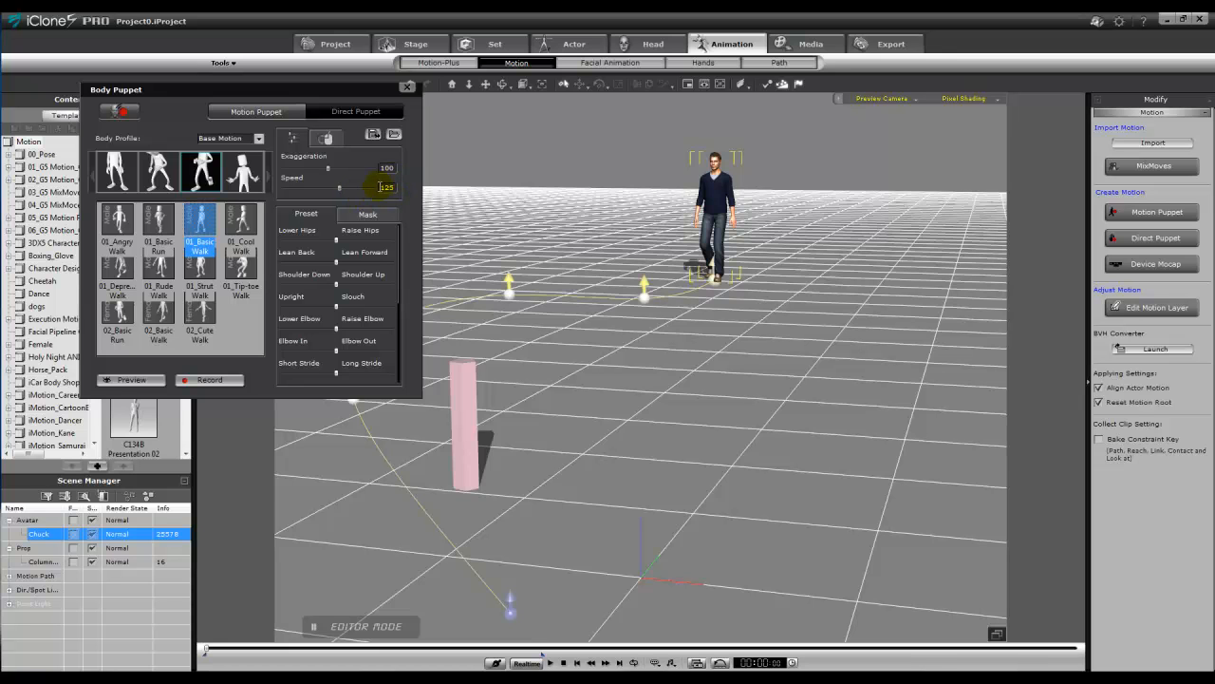
{"action": "left_click", "coordinate": [126, 380]}
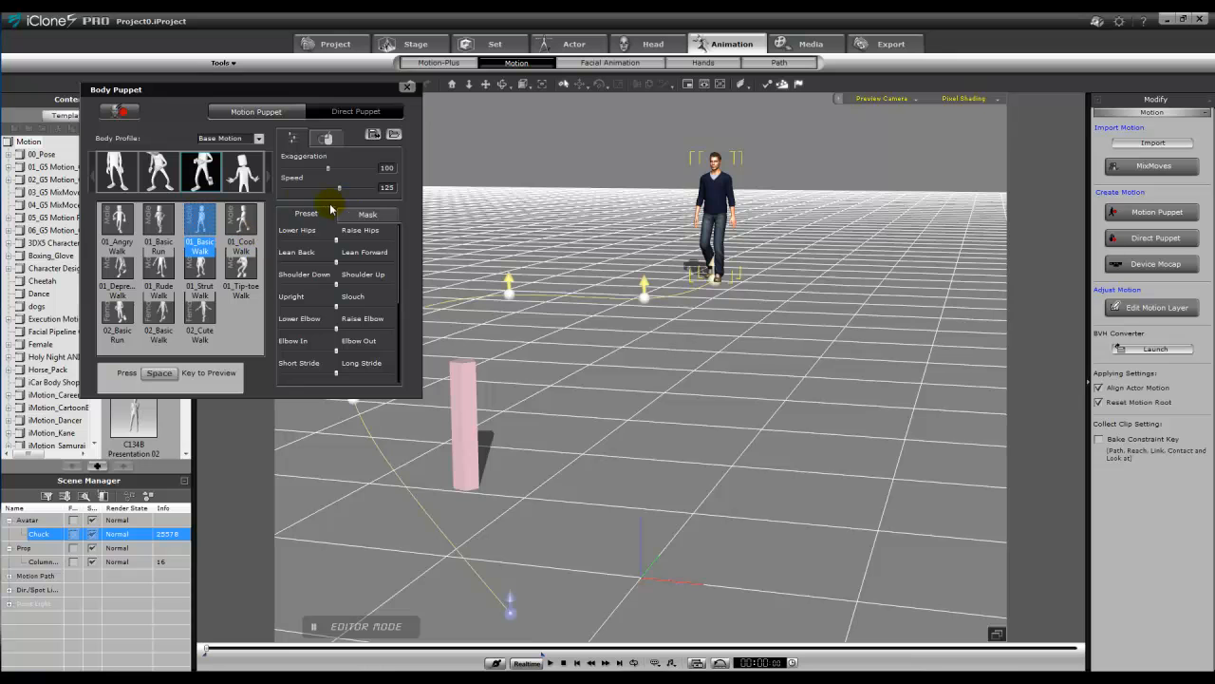
{"action": "key", "text": "space"}
{"action": "left_click_drag", "start_coordinate": [251, 90], "coordinate": [173, 104]}
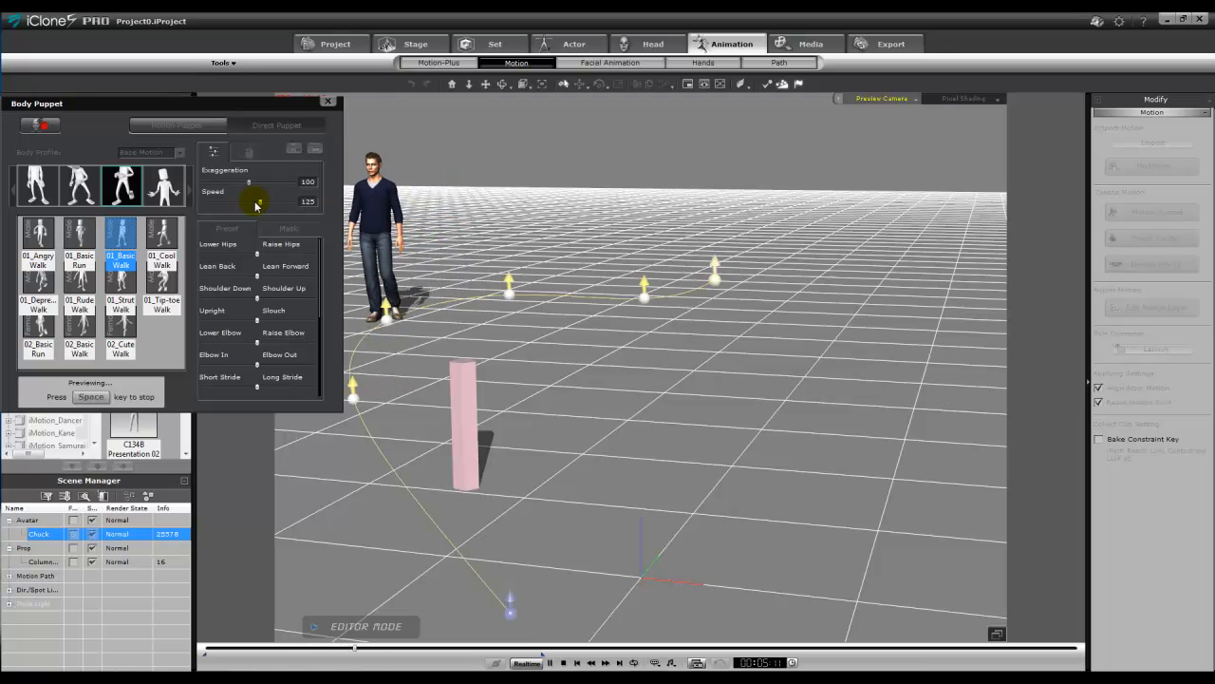
Step: Try a walk speed of 151 during the preview, restore the speed to 125 and stop previewing
{"action": "left_click_drag", "start_coordinate": [258, 204], "coordinate": [309, 204]}
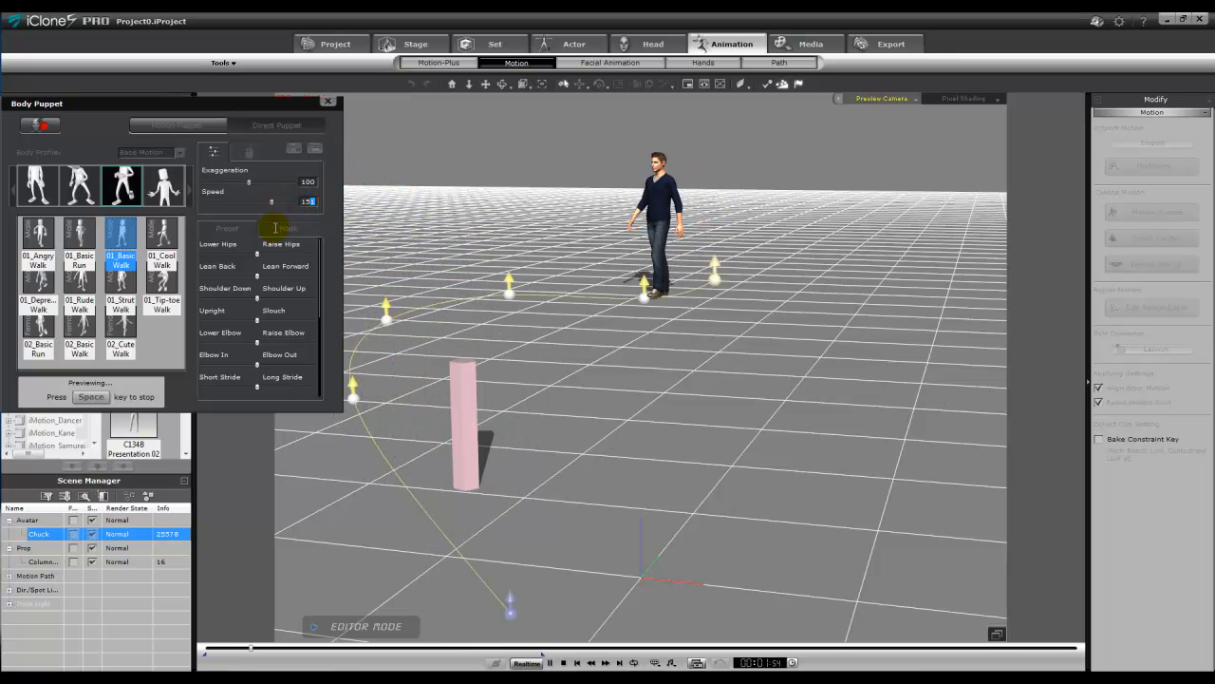
{"action": "key", "text": "BackSpace"}
{"action": "key", "text": "BackSpace"}
{"action": "type", "text": "25"}
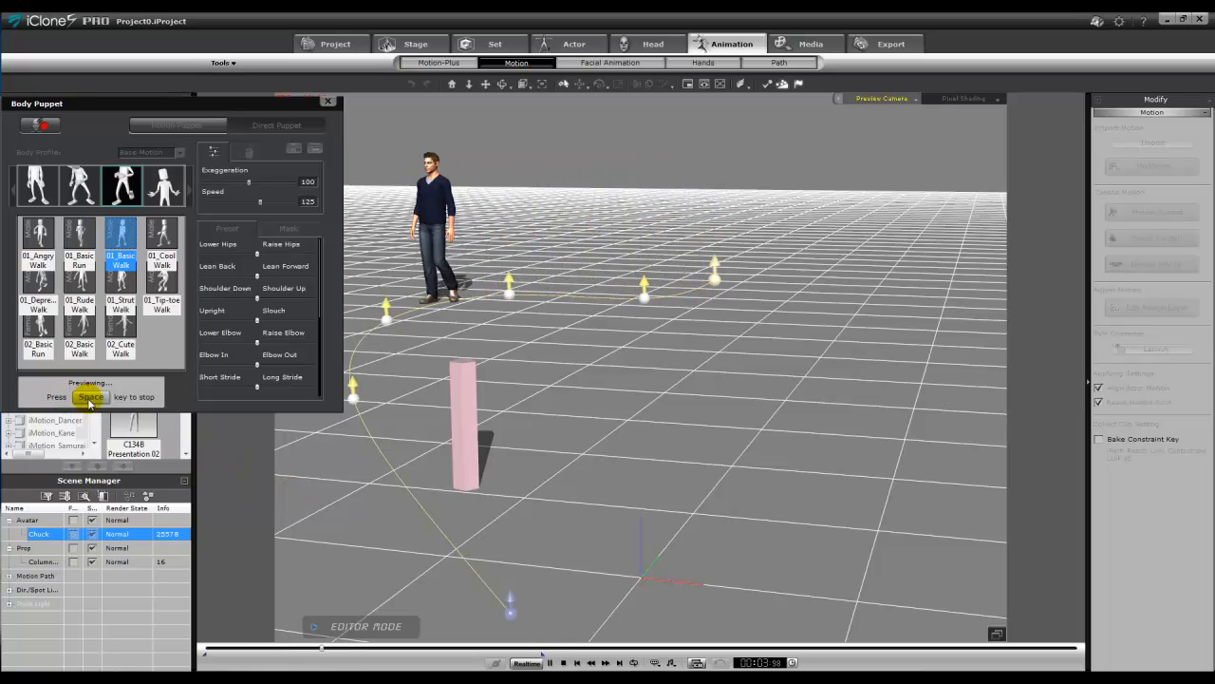
{"action": "key", "text": "space"}
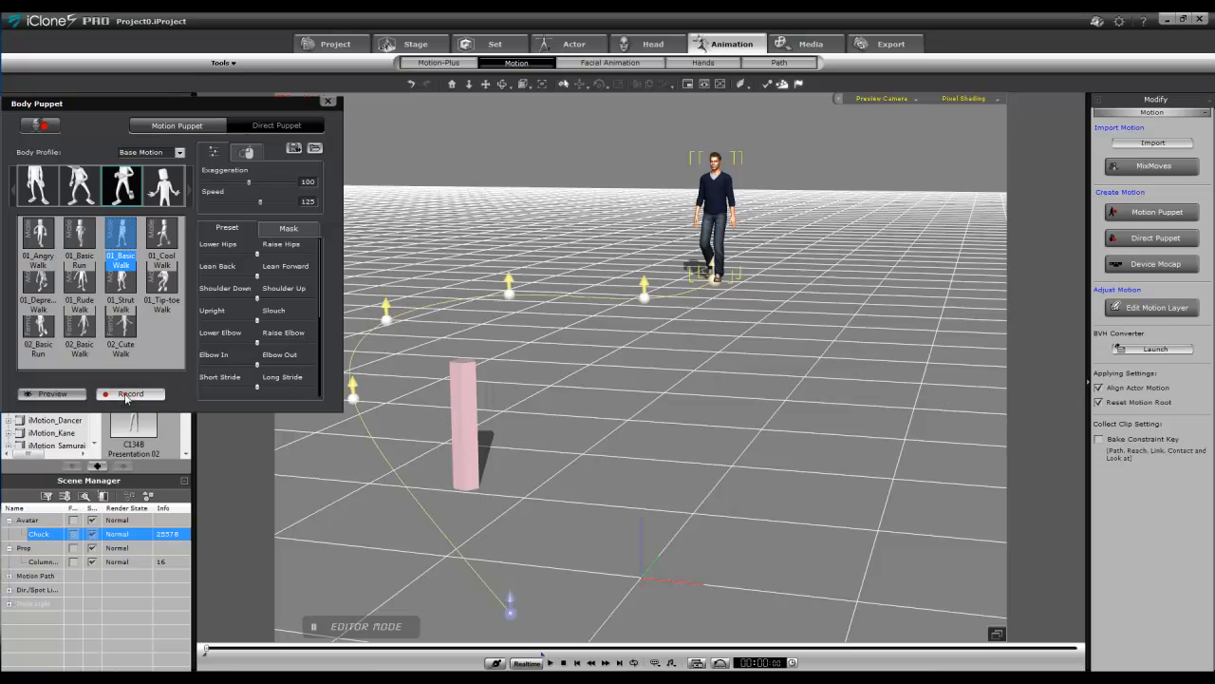
Step: Record the 01_Basic Walk puppet motion until the avatar reaches the end of the path at 00:11:52, and close Body Puppet
{"action": "left_click", "coordinate": [126, 395]}
{"action": "key", "text": "space"}
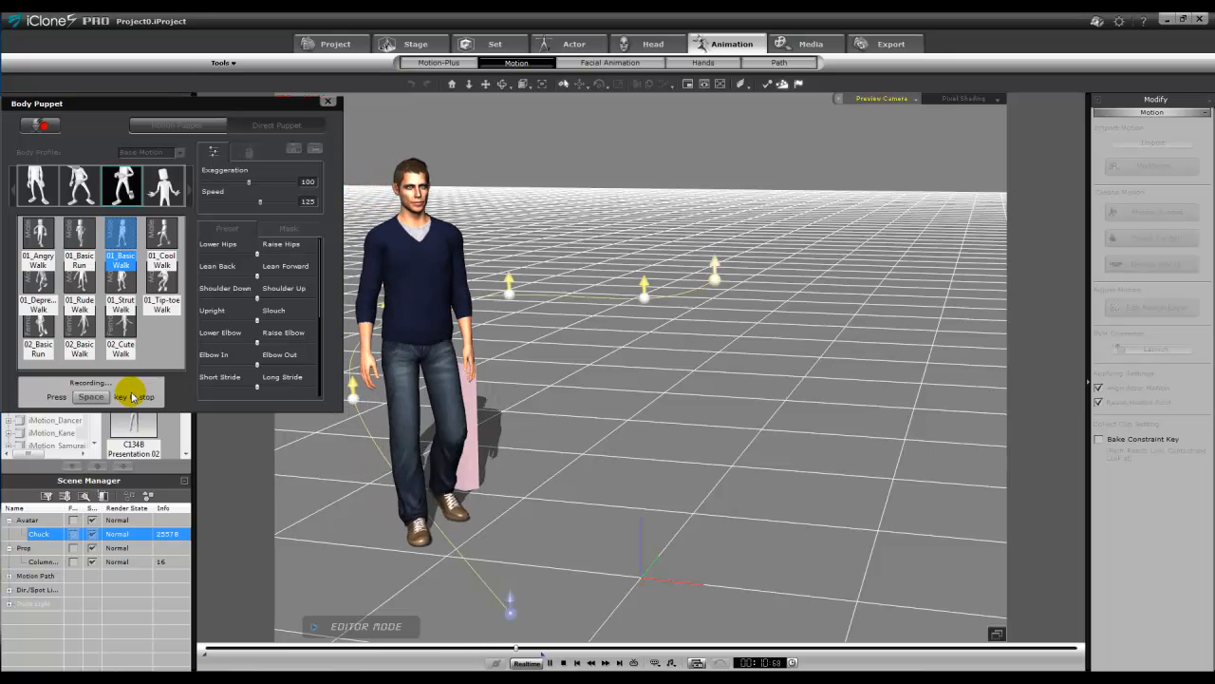
{"action": "key", "text": "space"}
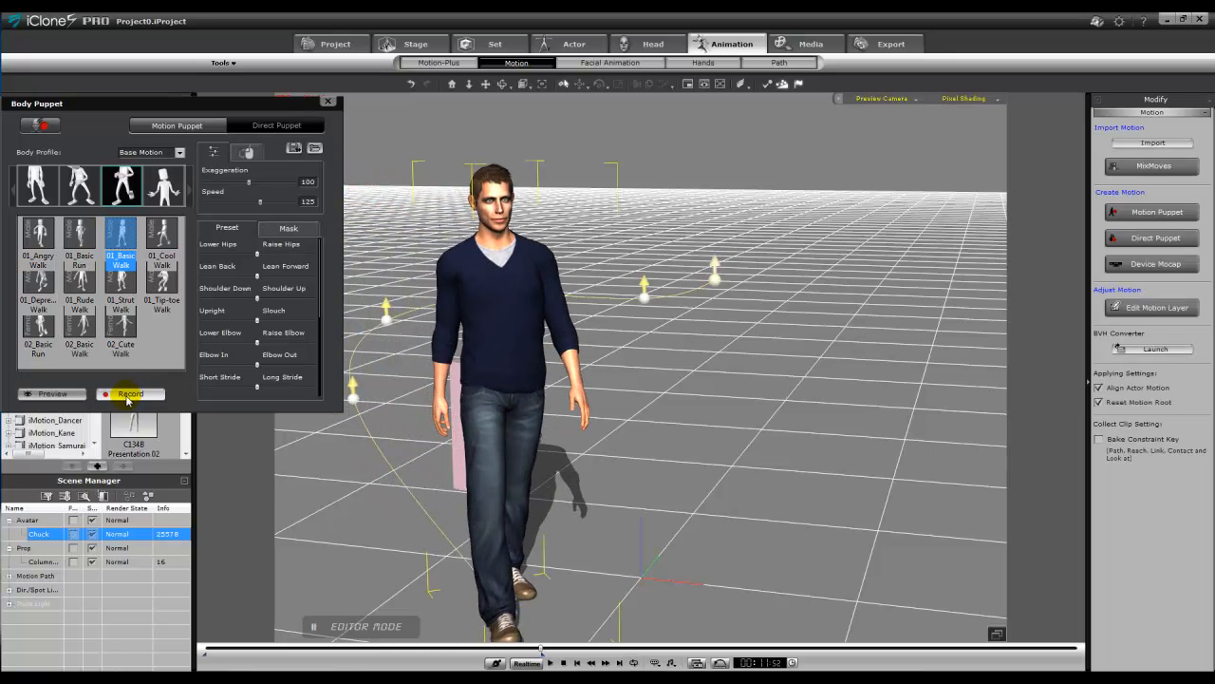
{"action": "left_click", "coordinate": [329, 103]}
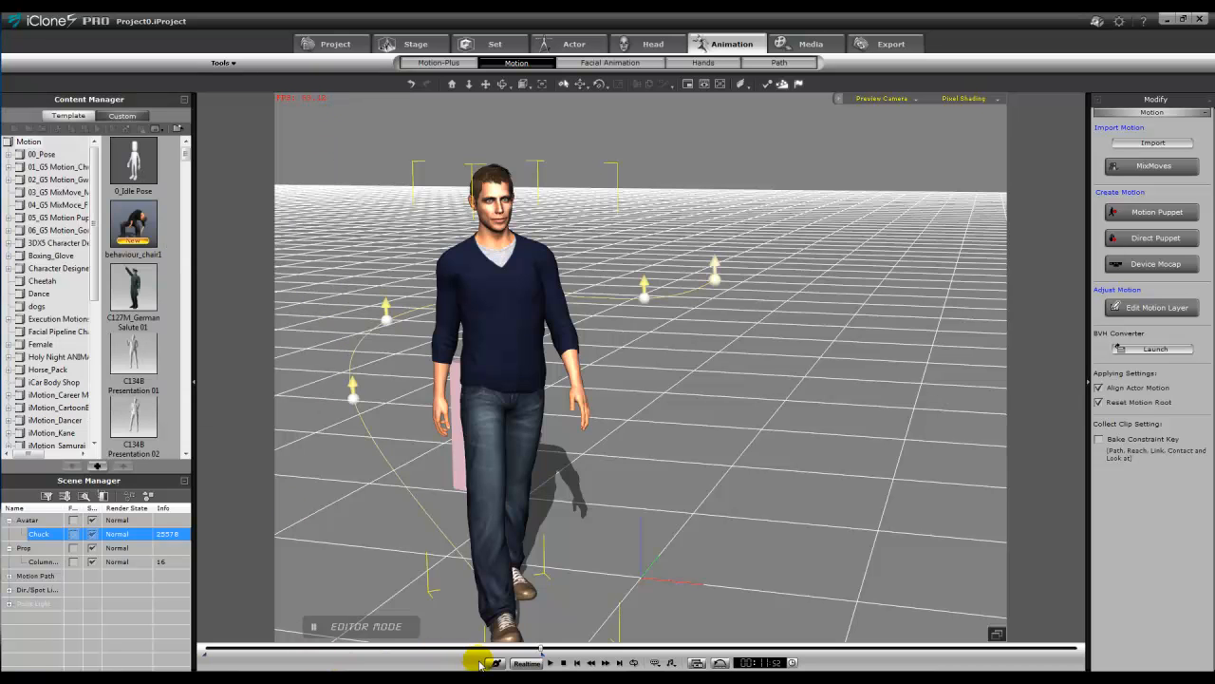
Step: Play the recorded walk from the first frame to check how the avatar follows the path
{"action": "left_click", "coordinate": [577, 663]}
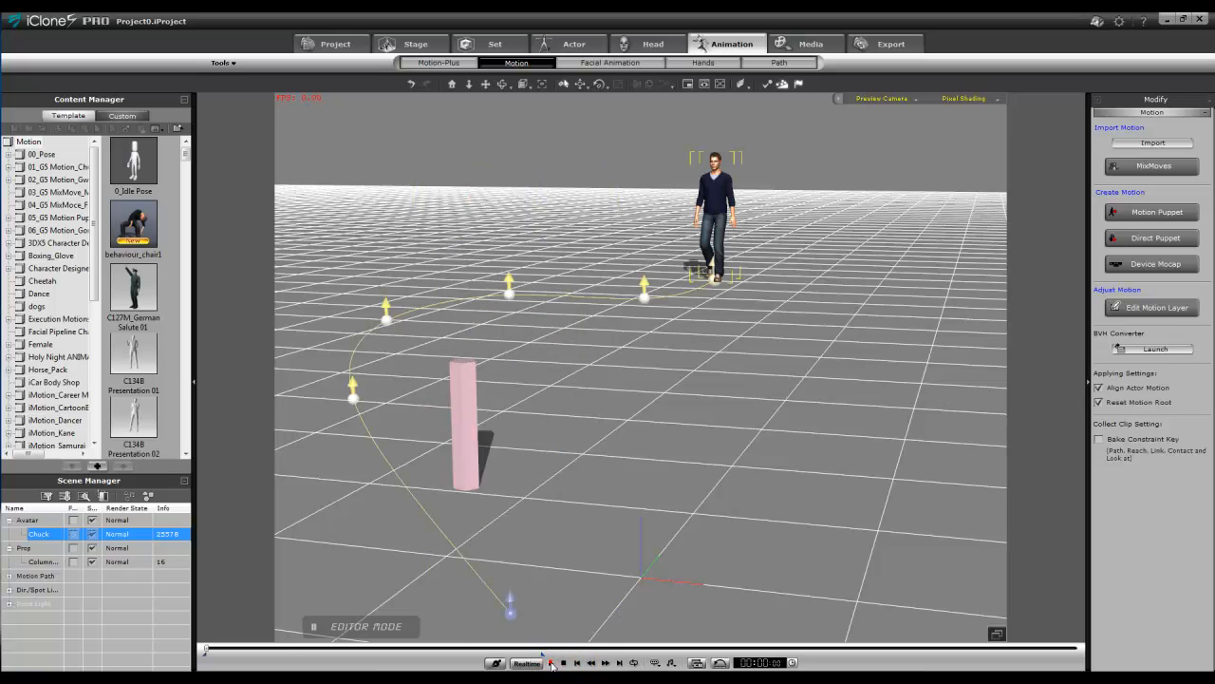
{"action": "left_click", "coordinate": [550, 663]}
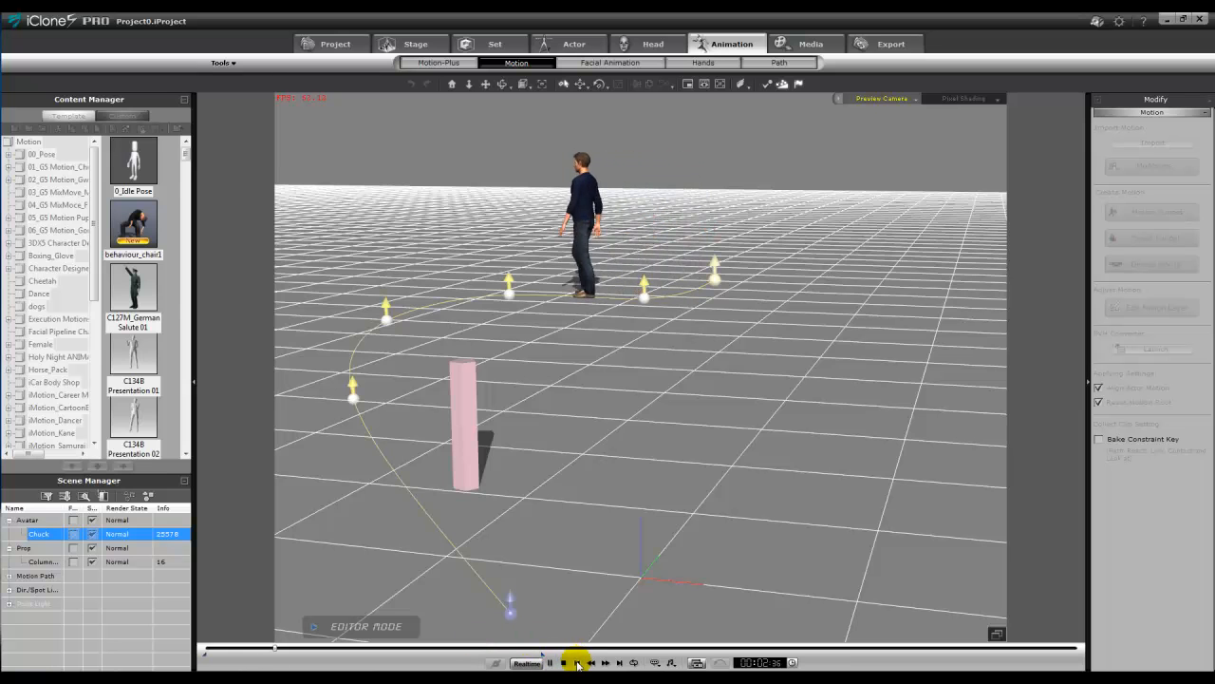
{"action": "left_click", "coordinate": [576, 662]}
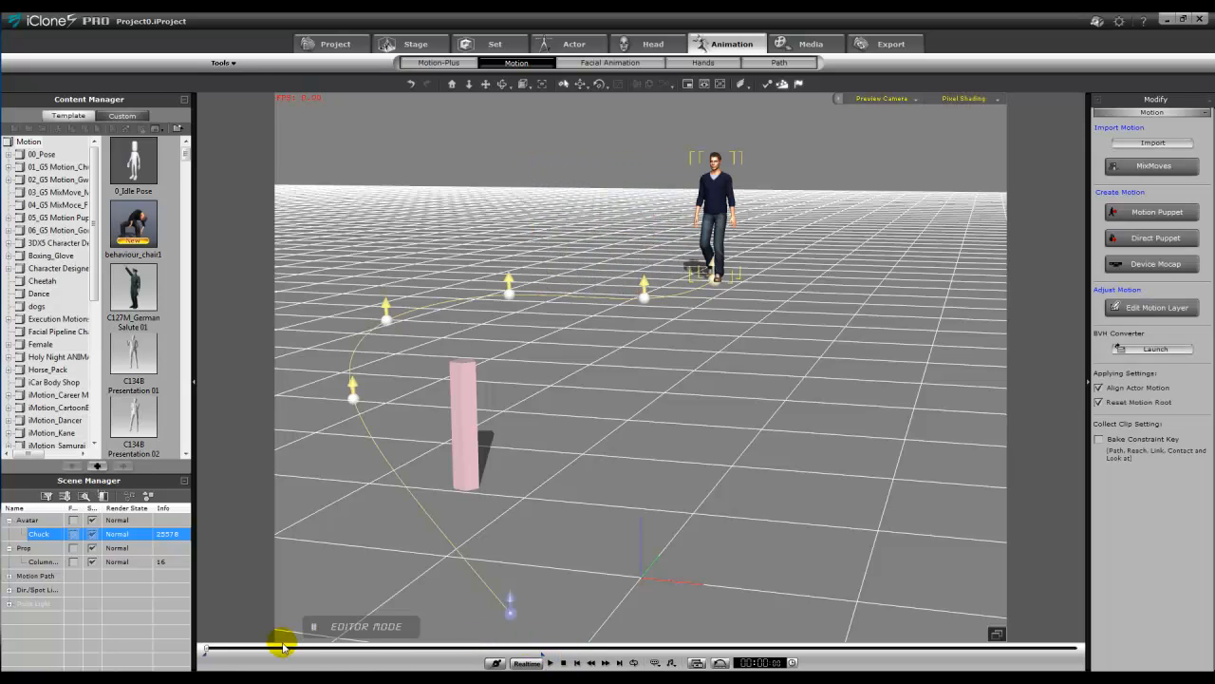
Step: Show the avatar's timeline, set the current frame to 250 and hide the Reach tracks
{"action": "left_click_drag", "start_coordinate": [207, 650], "coordinate": [331, 655]}
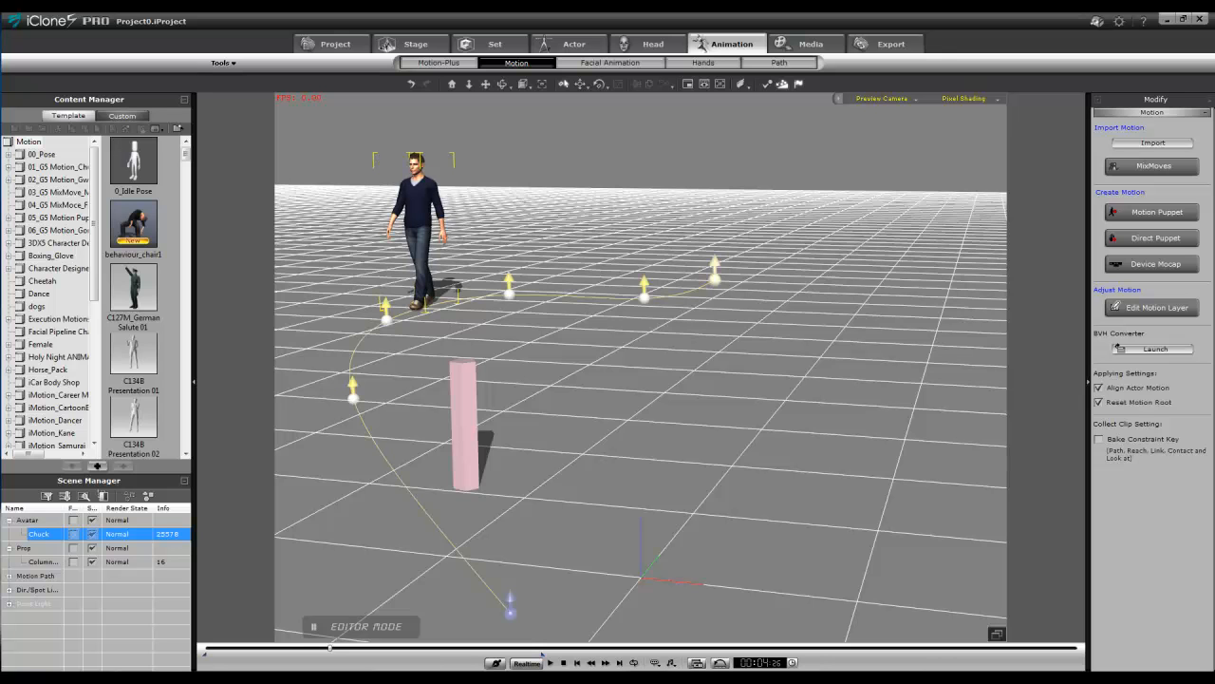
{"action": "left_click", "coordinate": [697, 662]}
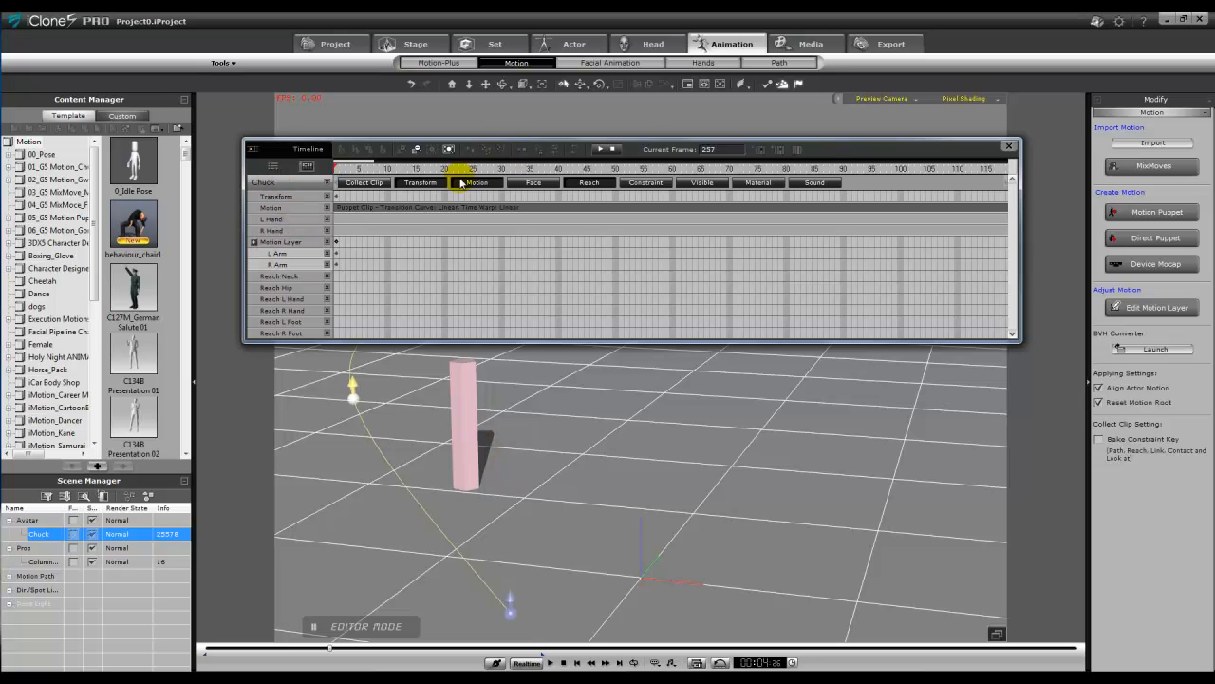
{"action": "left_click_drag", "start_coordinate": [851, 147], "coordinate": [1056, 95]}
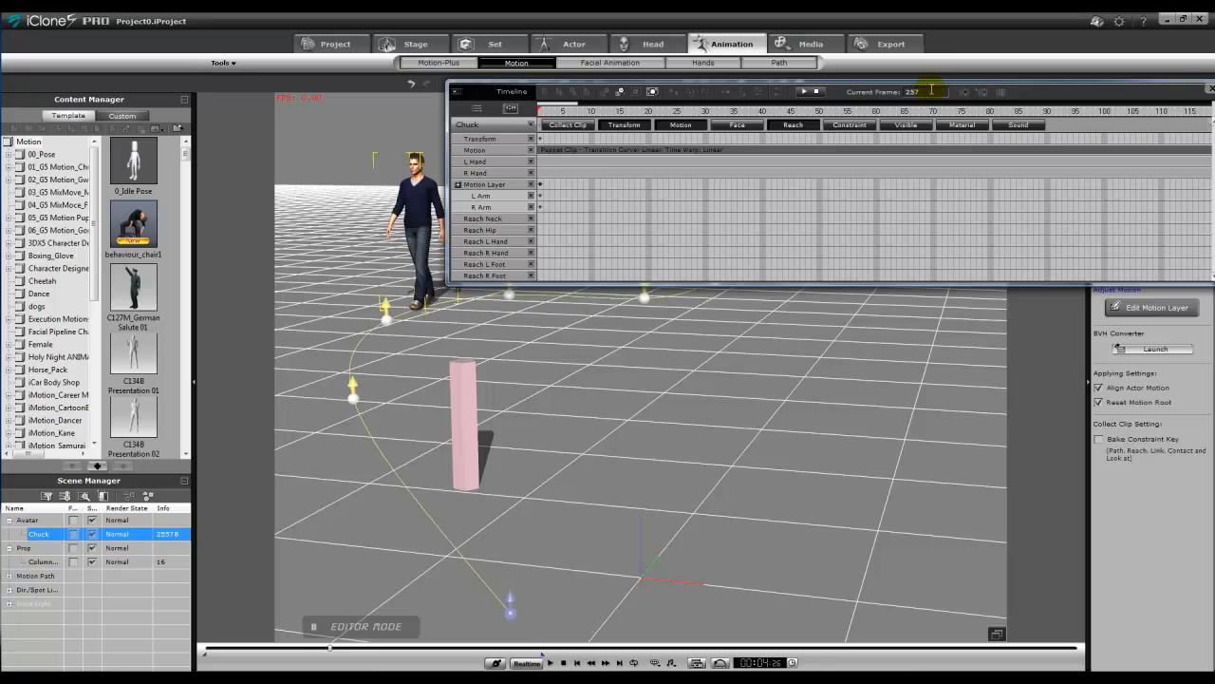
{"action": "key", "text": "Return"}
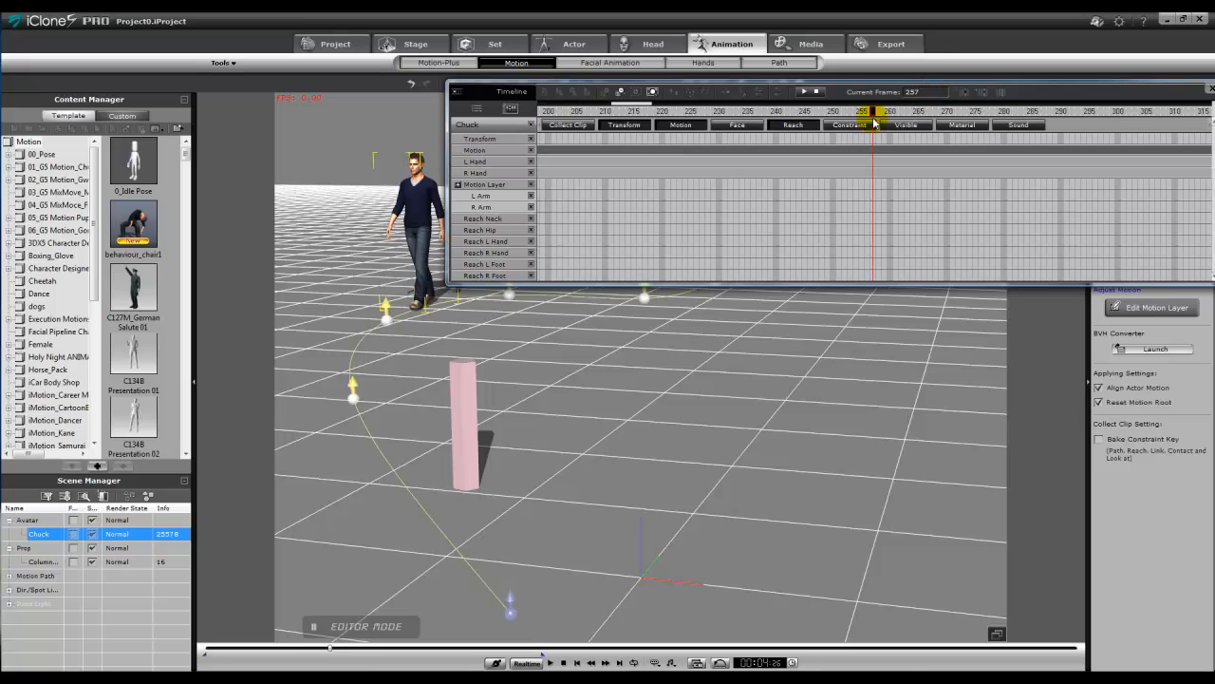
{"action": "left_click_drag", "start_coordinate": [873, 112], "coordinate": [836, 111]}
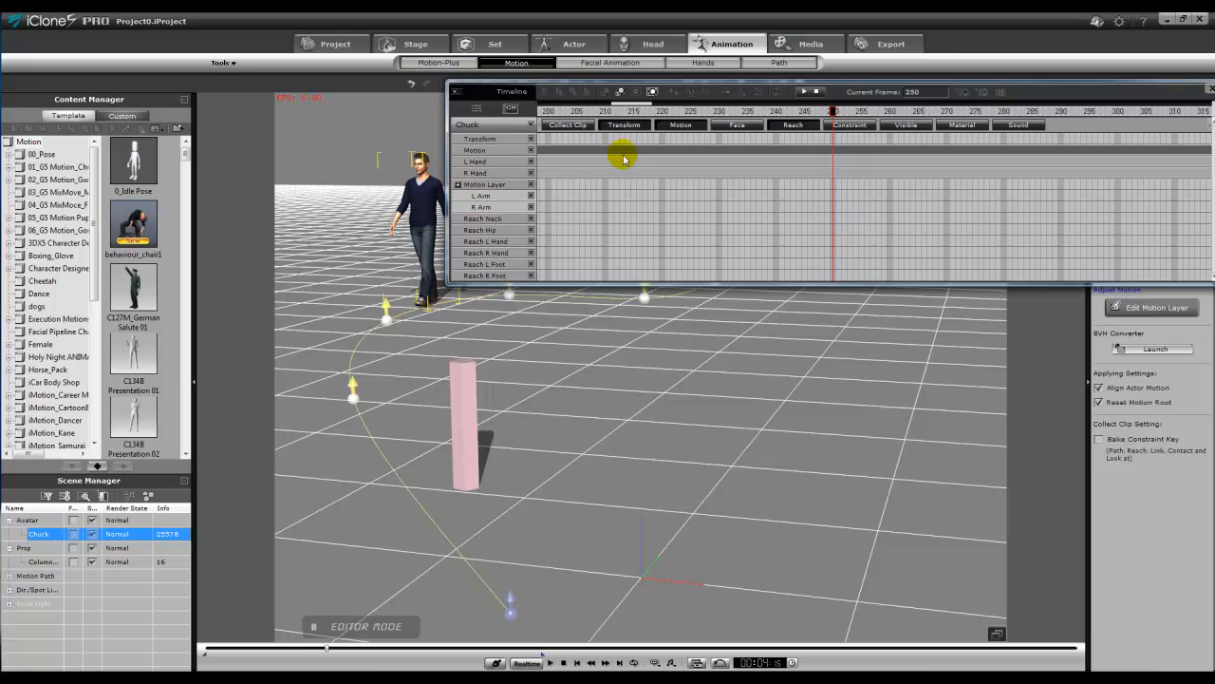
{"action": "left_click", "coordinate": [796, 125]}
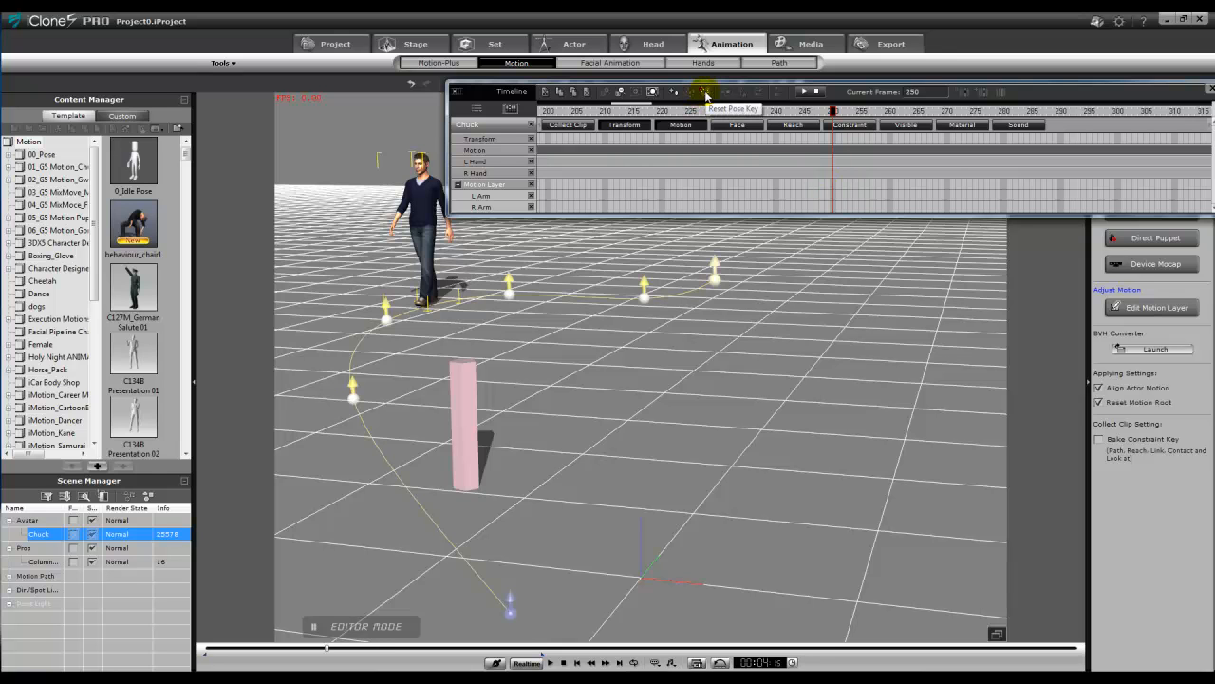
Step: Add a motion layer pose key and a Transform key for the avatar at frame 250
{"action": "left_click", "coordinate": [672, 92]}
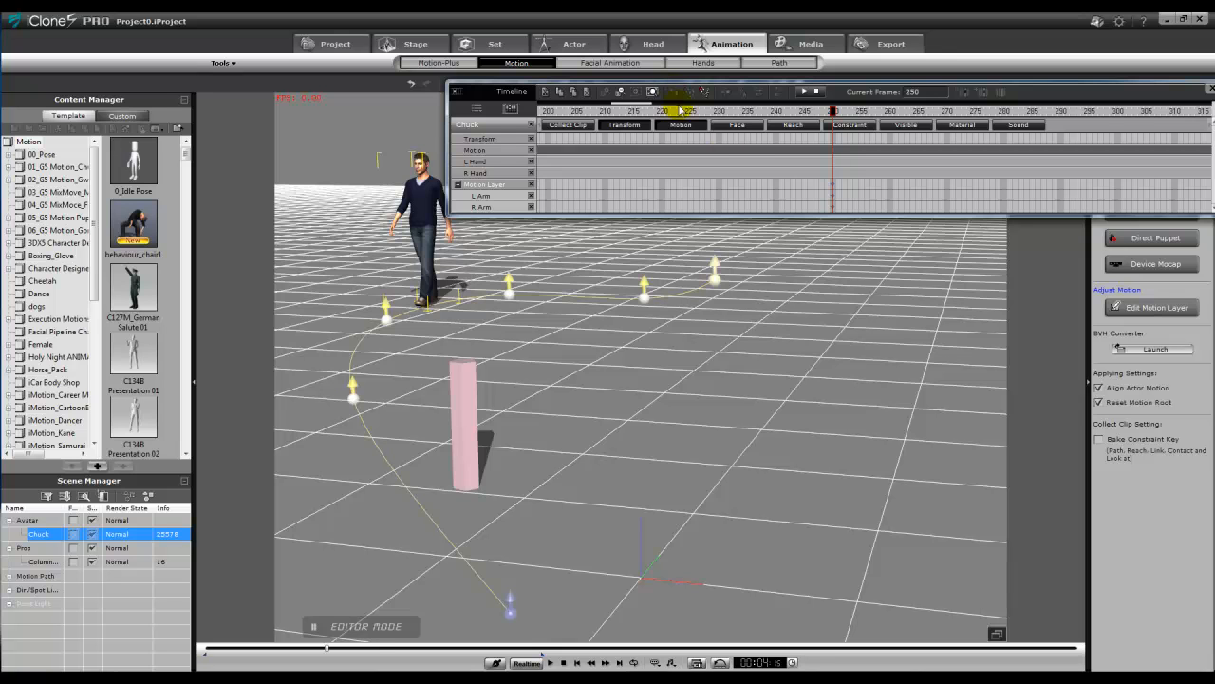
{"action": "left_click", "coordinate": [833, 139]}
{"action": "left_click", "coordinate": [652, 93]}
Step: Hide the L Arm track under Motion Layer in the avatar's timeline
{"action": "left_click", "coordinate": [459, 184]}
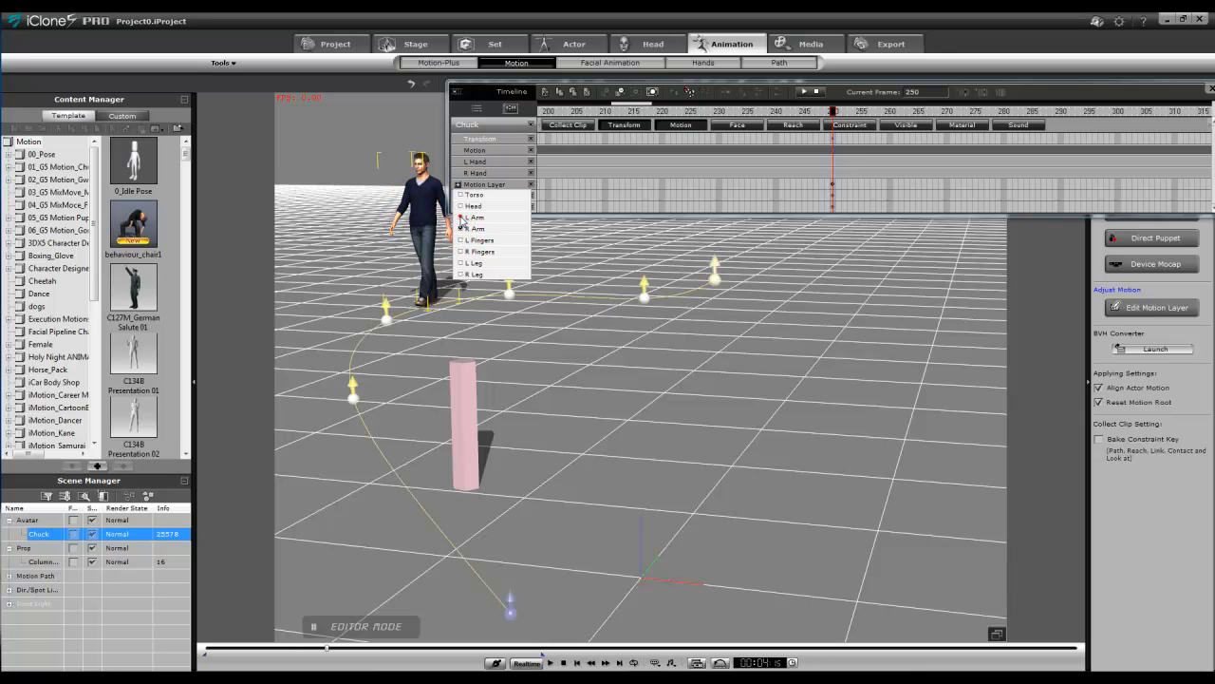
{"action": "left_click", "coordinate": [460, 217]}
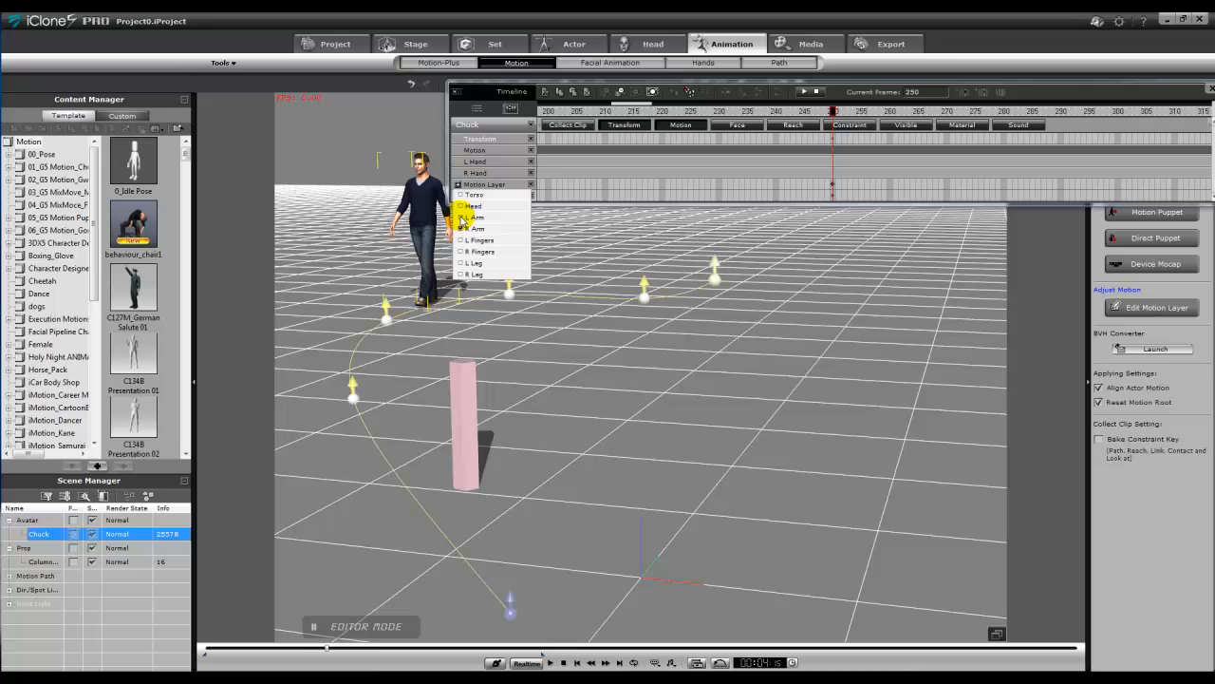
{"action": "left_click", "coordinate": [517, 124]}
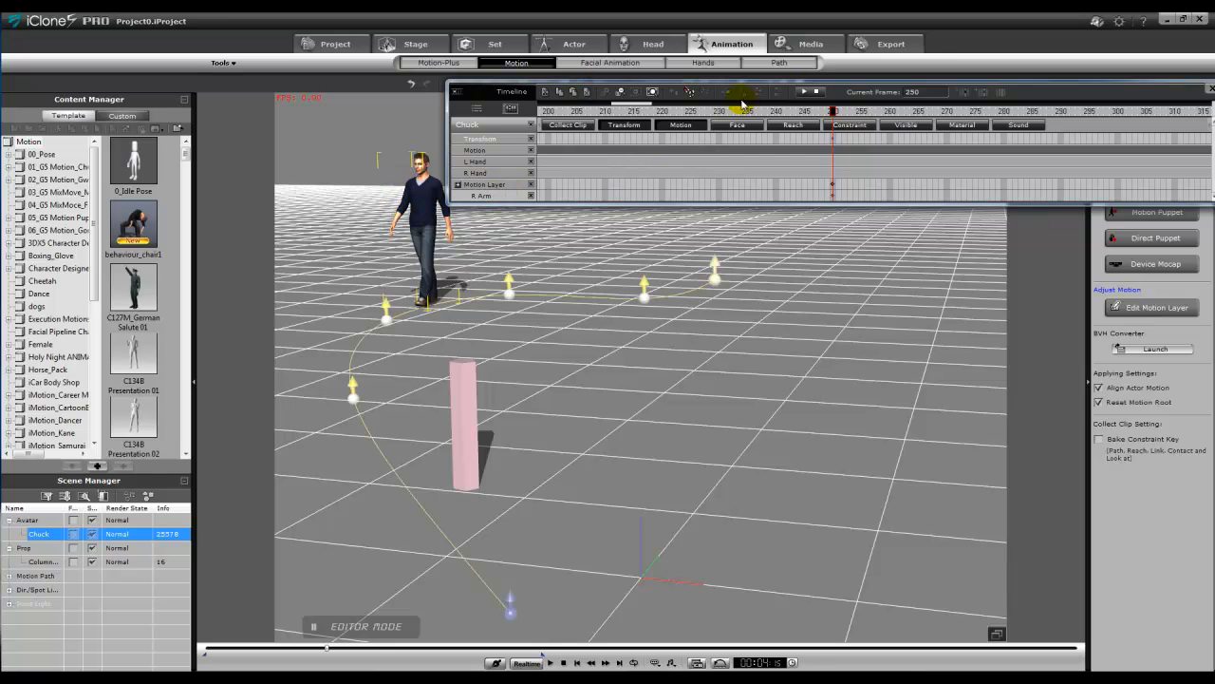
Step: Frame the avatar in a close view, open Edit Motion Layer, set the current frame to 260 and switch to Pose editing
{"action": "left_click_drag", "start_coordinate": [1082, 98], "coordinate": [735, 385]}
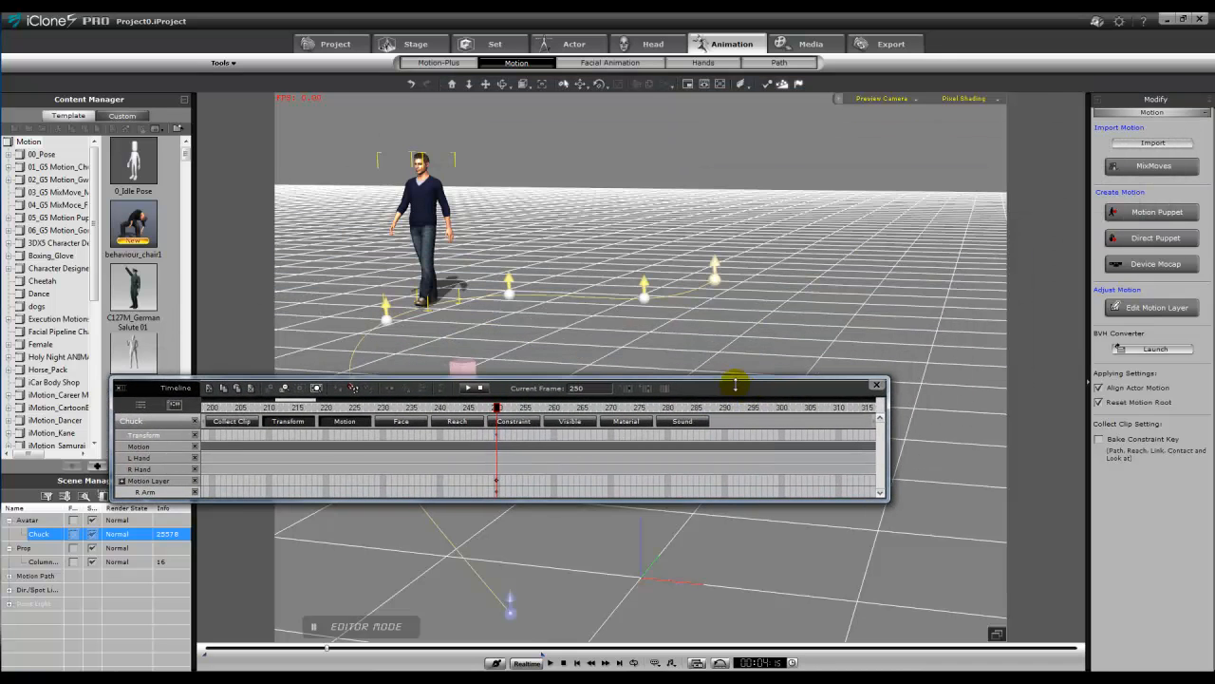
{"action": "left_click", "coordinate": [452, 85]}
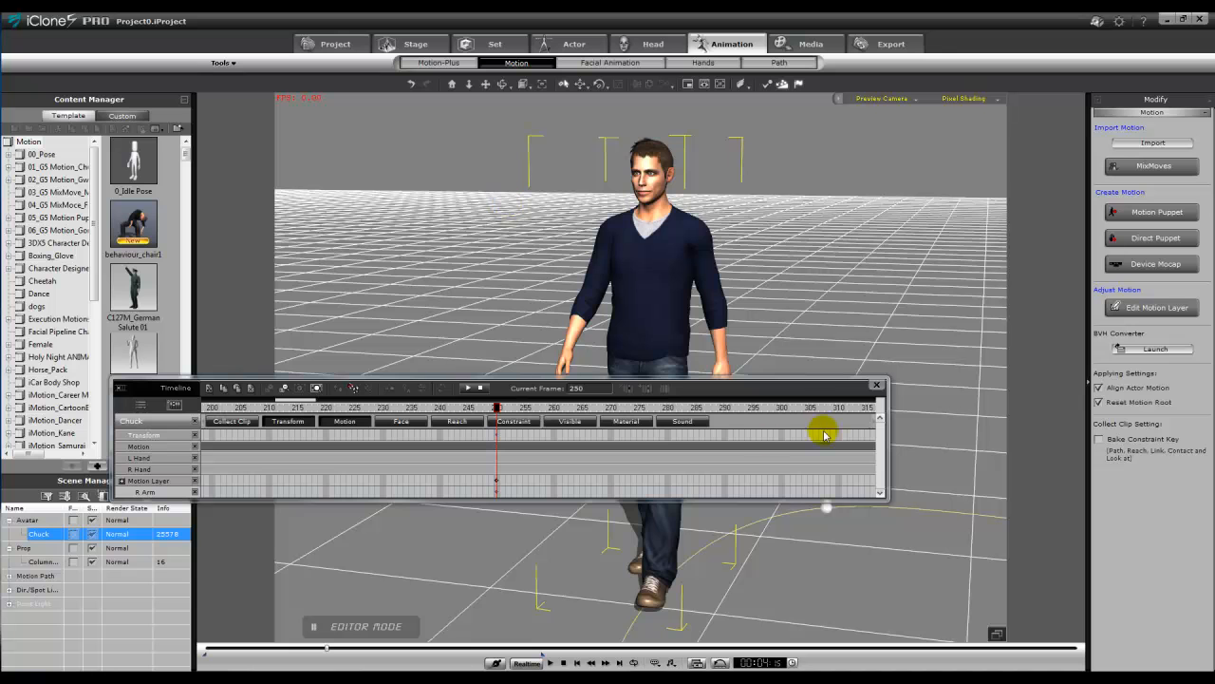
{"action": "left_click_drag", "start_coordinate": [784, 392], "coordinate": [864, 454]}
{"action": "left_click", "coordinate": [1158, 307]}
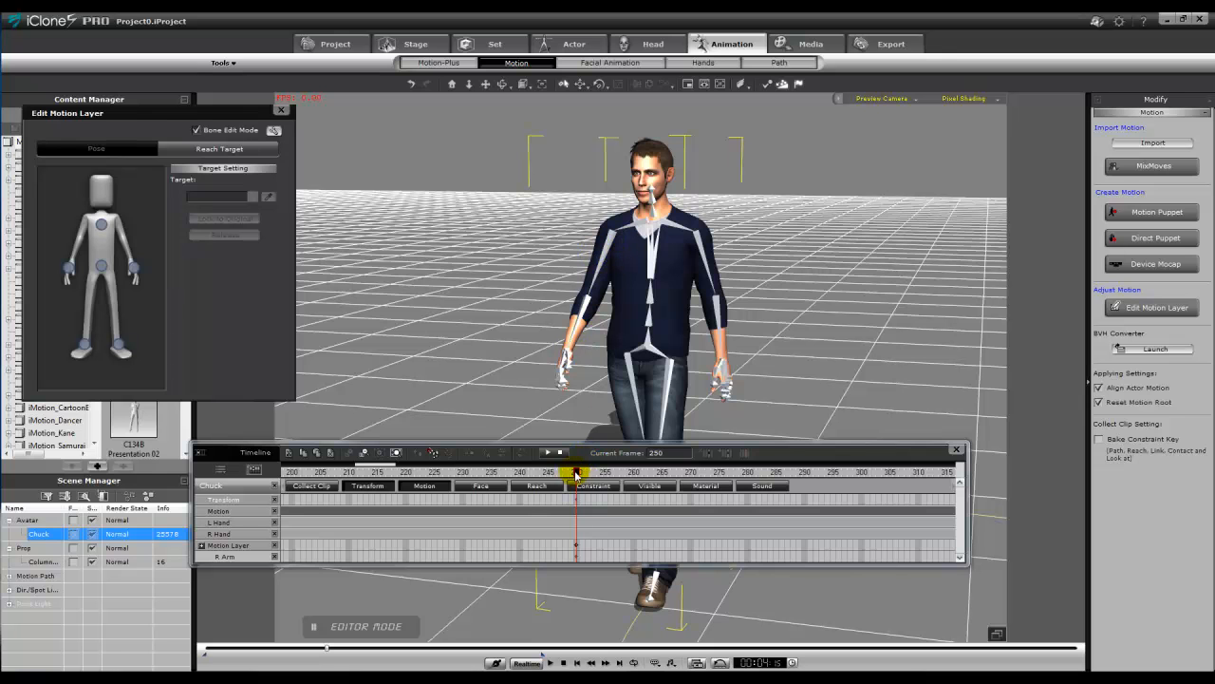
{"action": "left_click_drag", "start_coordinate": [577, 475], "coordinate": [633, 479]}
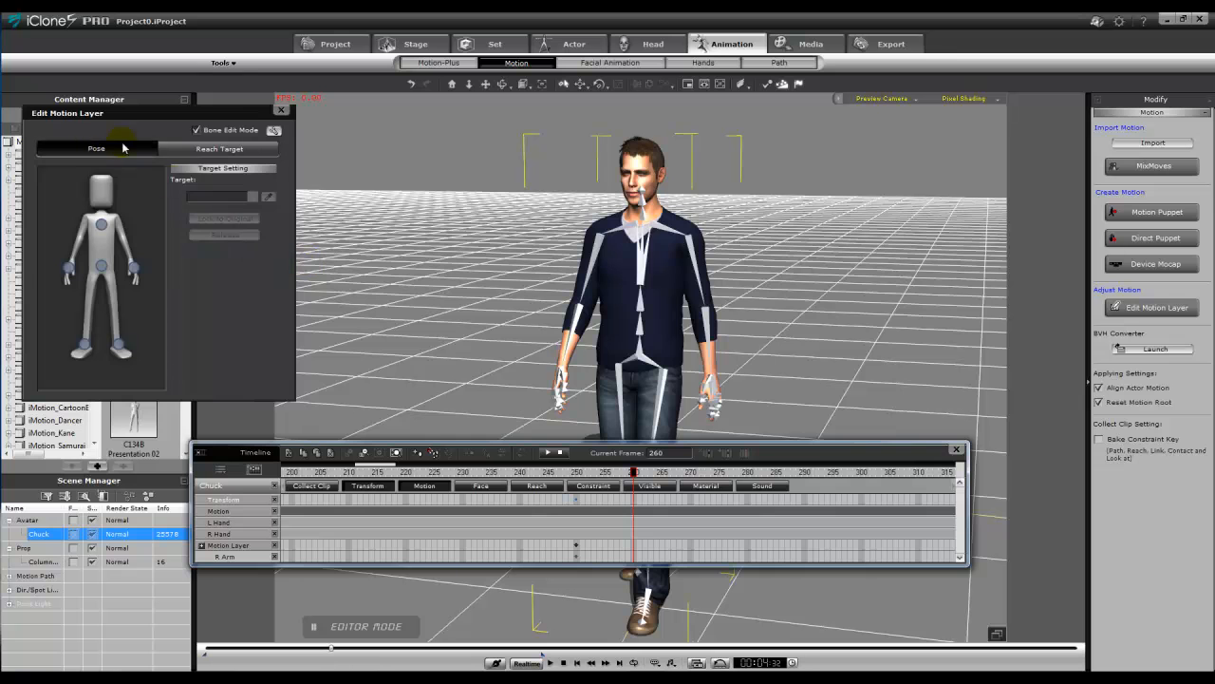
{"action": "left_click", "coordinate": [82, 149]}
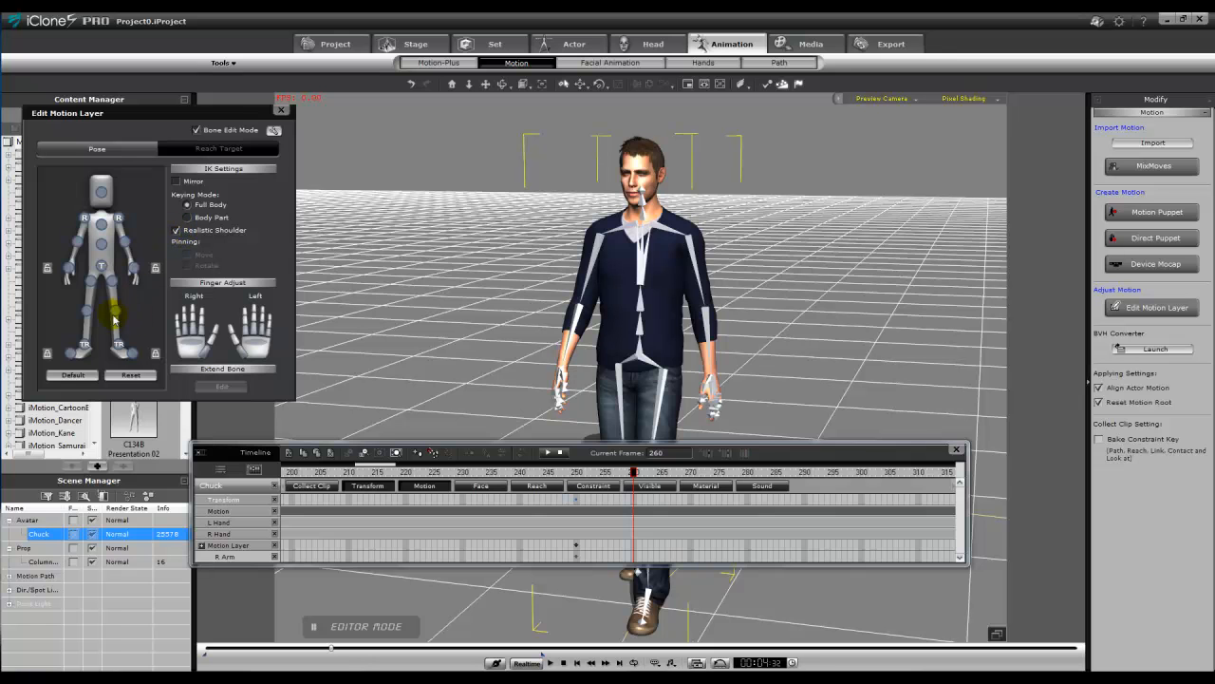
Step: Rotate the avatar's right upper arm outward to about shoulder height at frame 260
{"action": "left_click", "coordinate": [85, 219]}
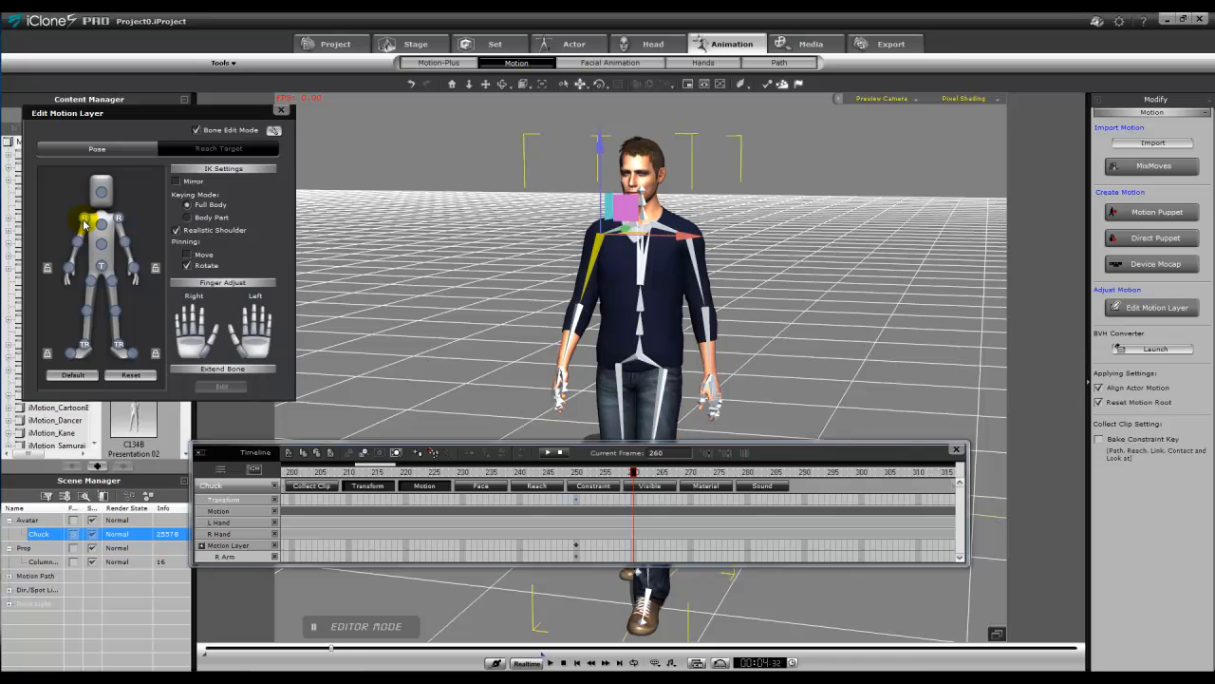
{"action": "left_click", "coordinate": [86, 221]}
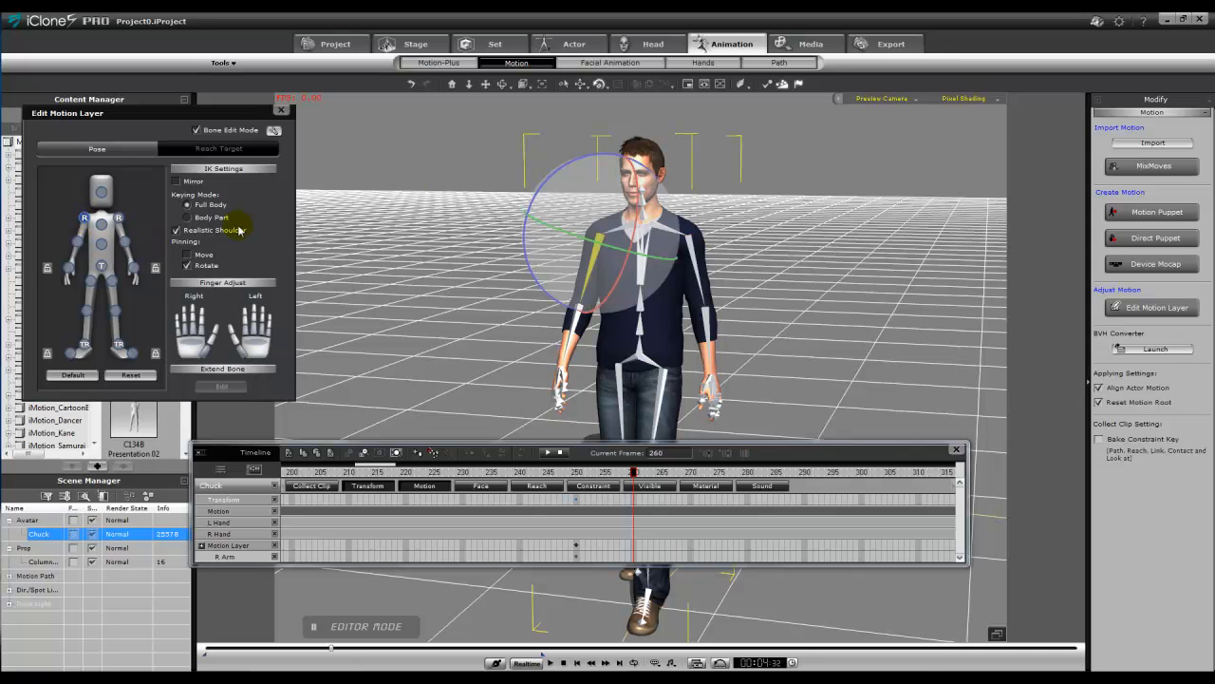
{"action": "left_click_drag", "start_coordinate": [639, 217], "coordinate": [633, 222]}
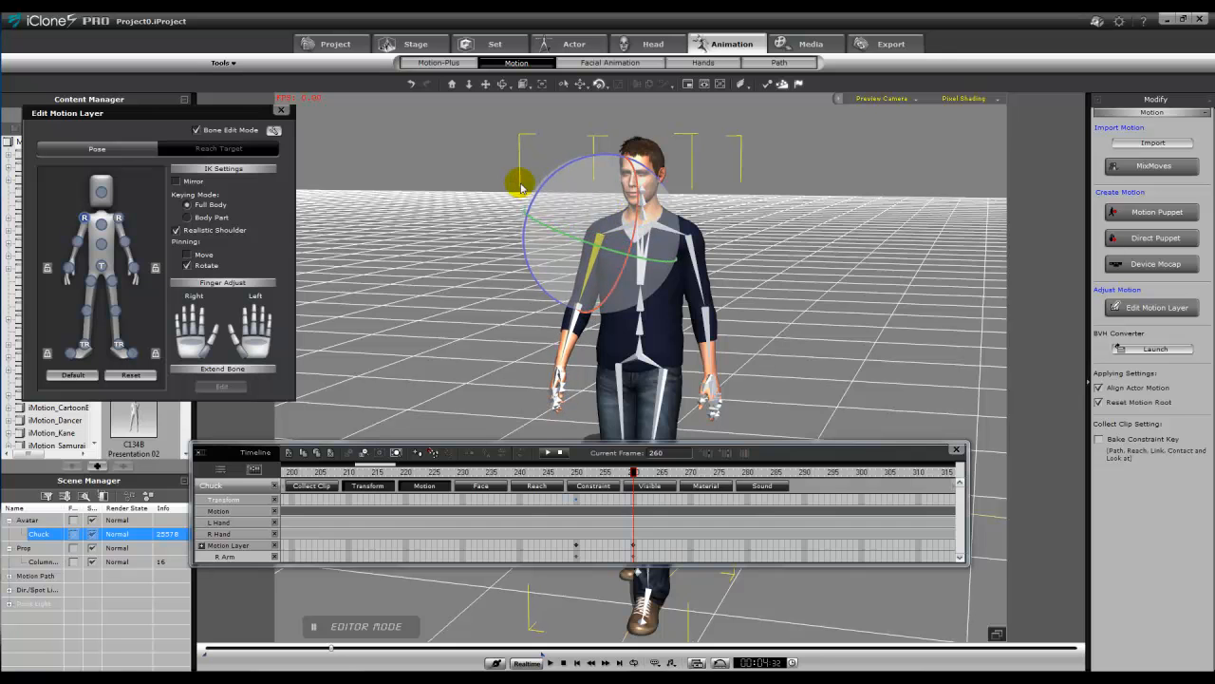
{"action": "left_click_drag", "start_coordinate": [540, 190], "coordinate": [581, 155]}
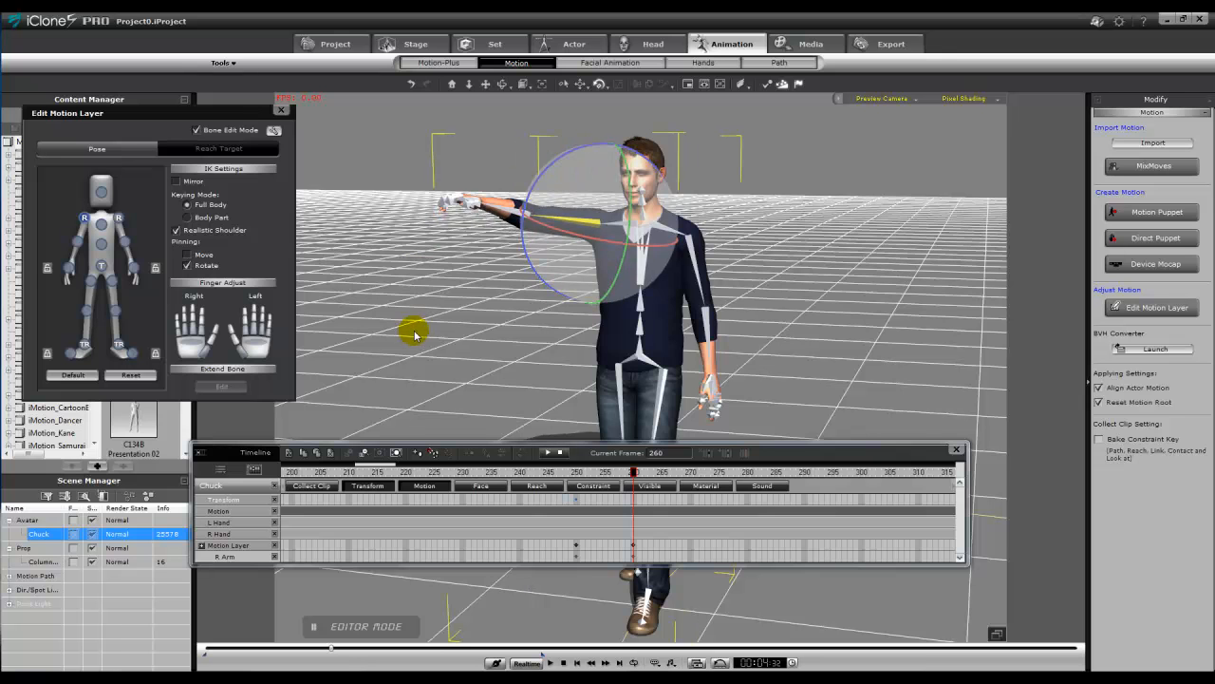
Step: Rotate the right forearm upward at the elbow into a waving pose at frame 260
{"action": "left_click", "coordinate": [74, 243]}
{"action": "left_click_drag", "start_coordinate": [475, 176], "coordinate": [486, 138]}
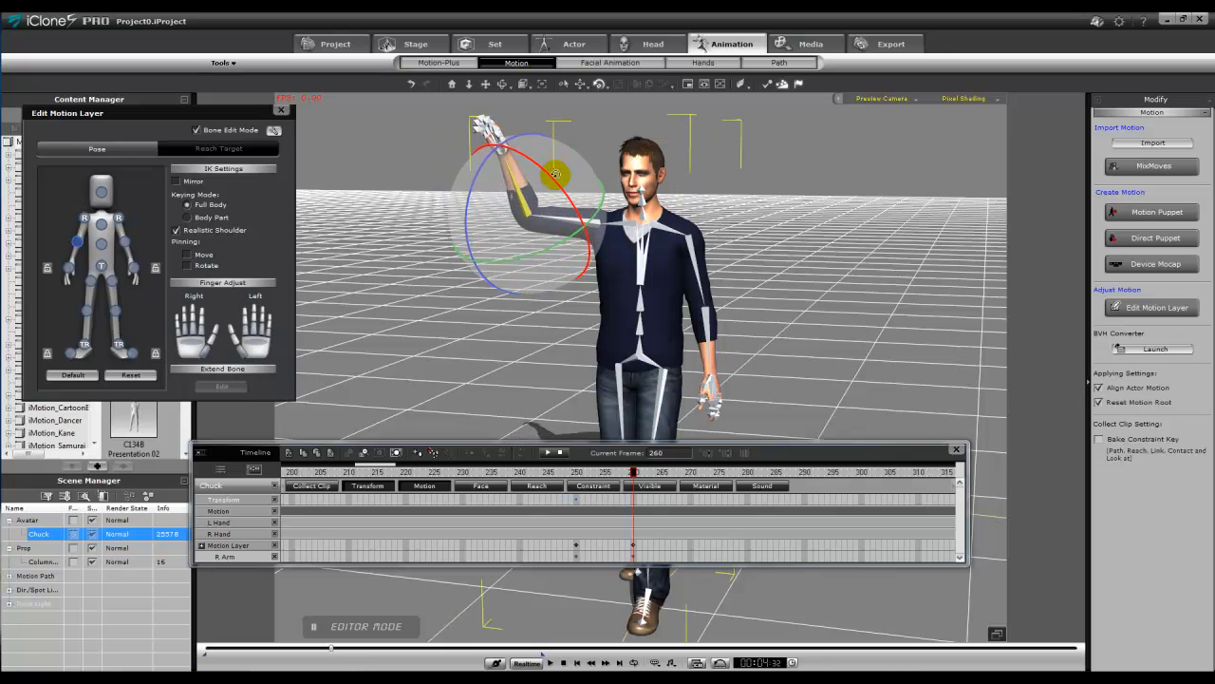
{"action": "left_click_drag", "start_coordinate": [544, 171], "coordinate": [562, 185]}
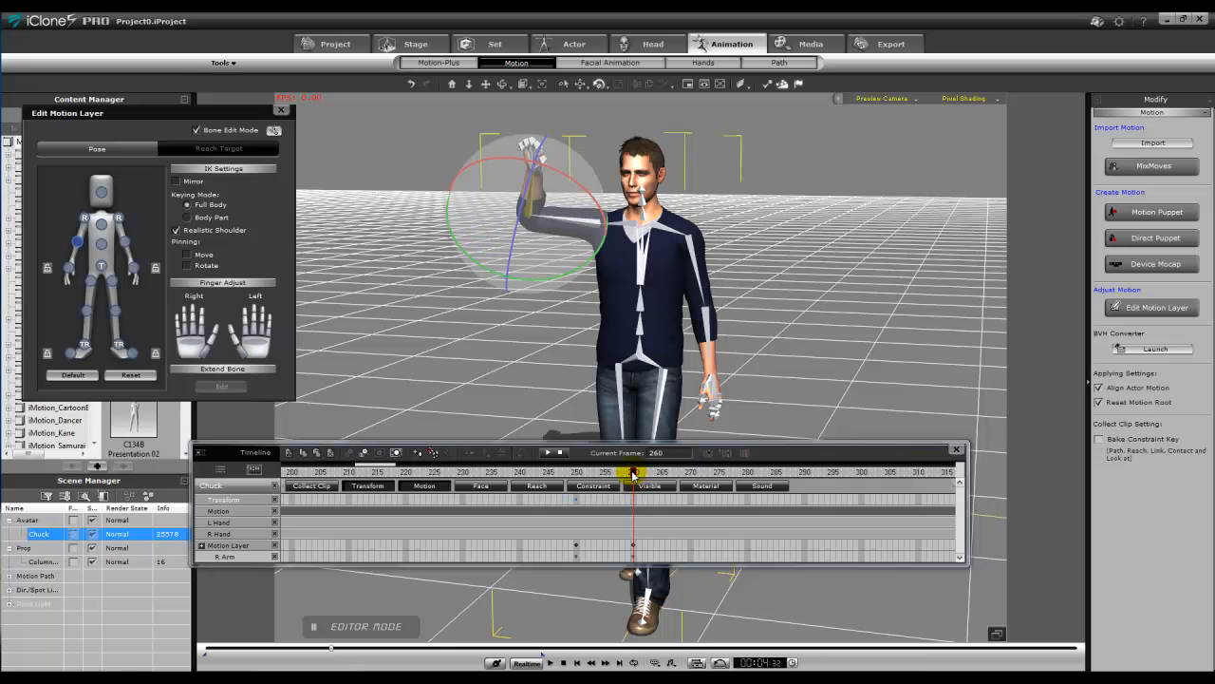
Step: Set the current frame to 280 and reset the avatar's motion layer pose so the right arm returns to the walk
{"action": "left_click_drag", "start_coordinate": [635, 473], "coordinate": [748, 476]}
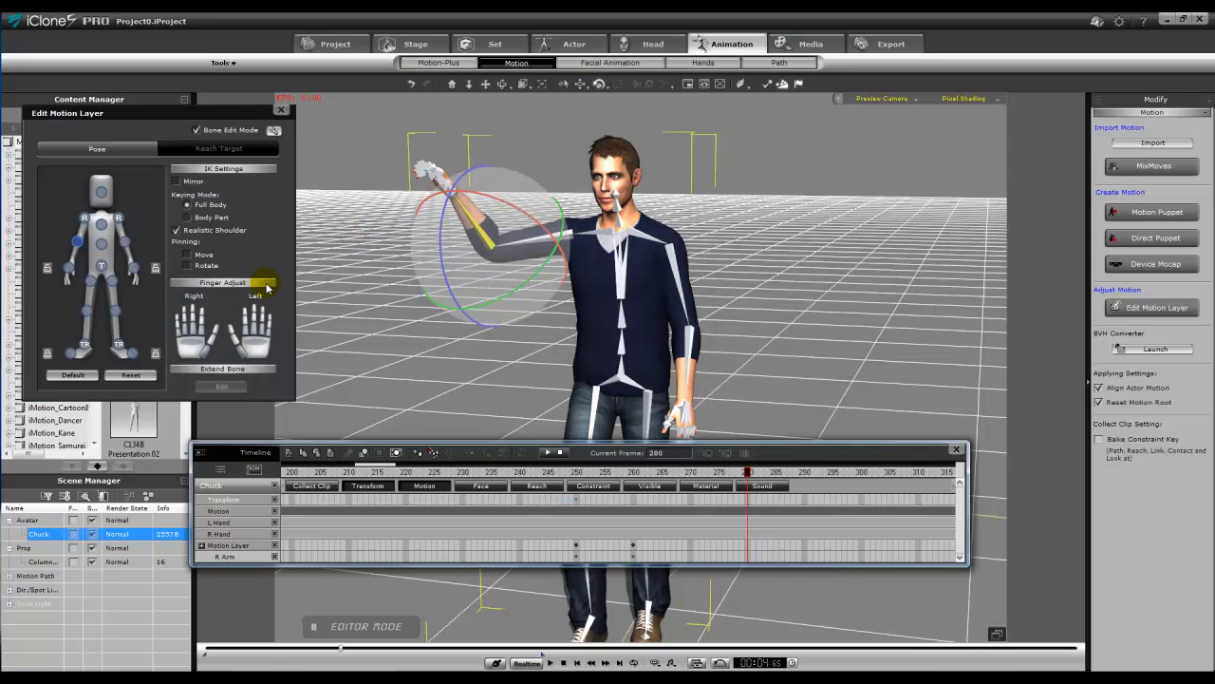
{"action": "left_click", "coordinate": [747, 548]}
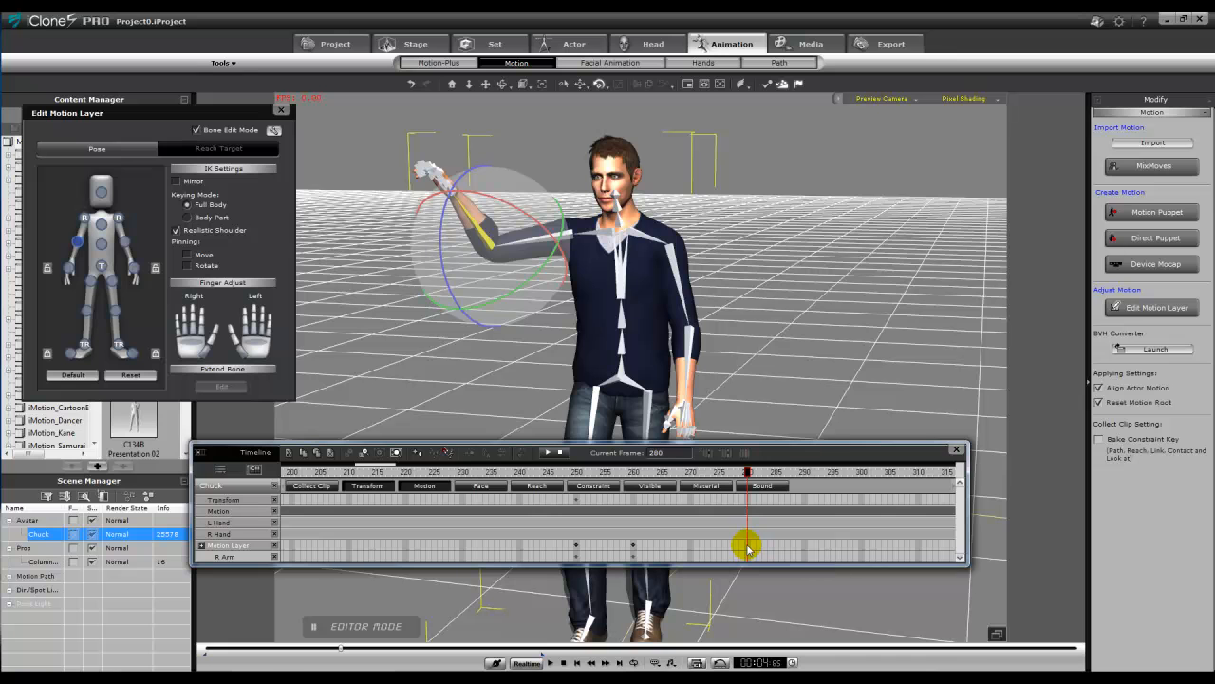
{"action": "left_click", "coordinate": [450, 453]}
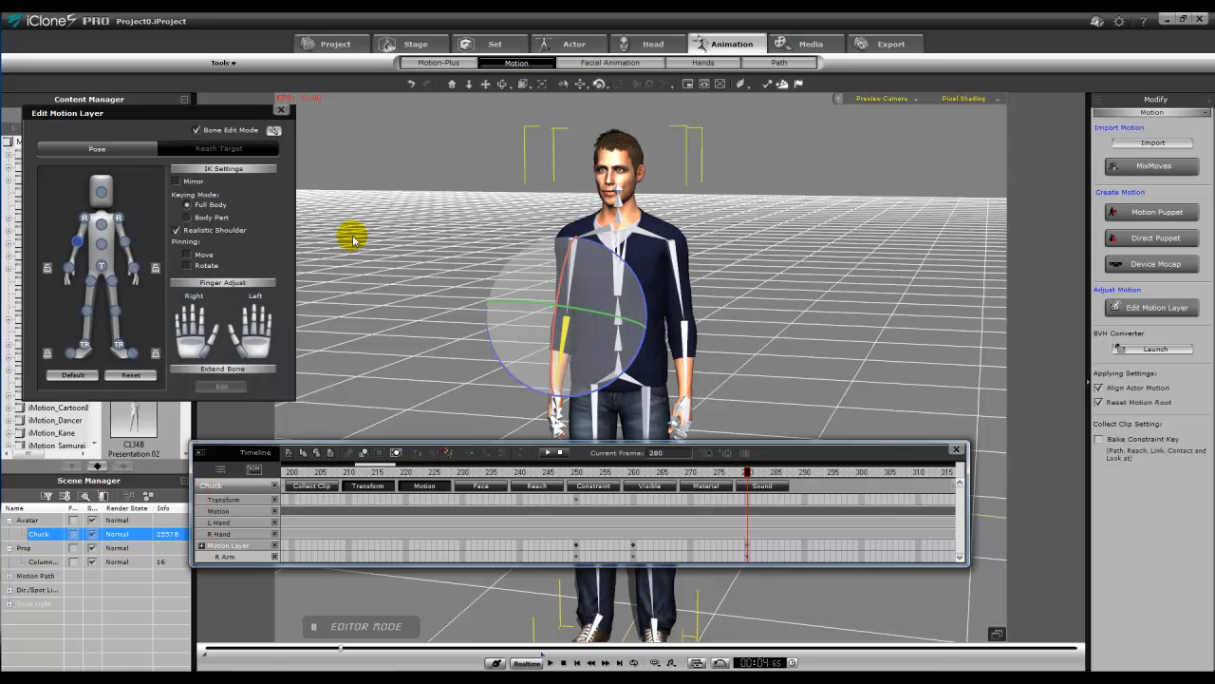
{"action": "left_click", "coordinate": [412, 84]}
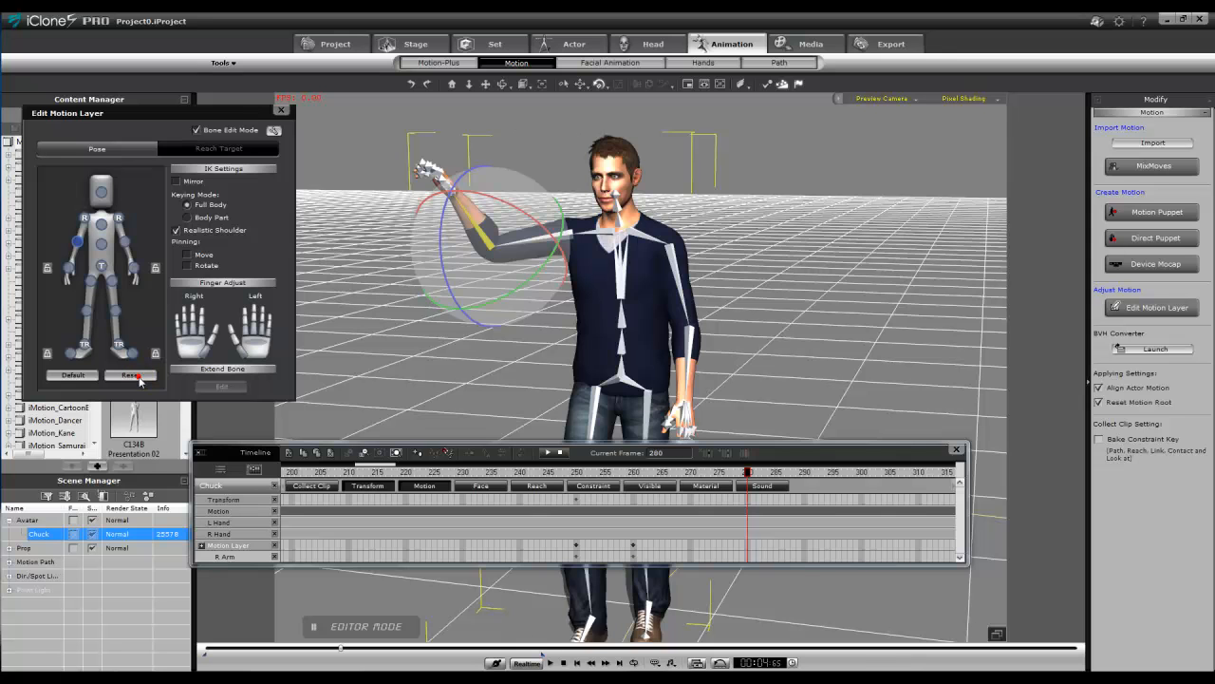
{"action": "left_click", "coordinate": [132, 374]}
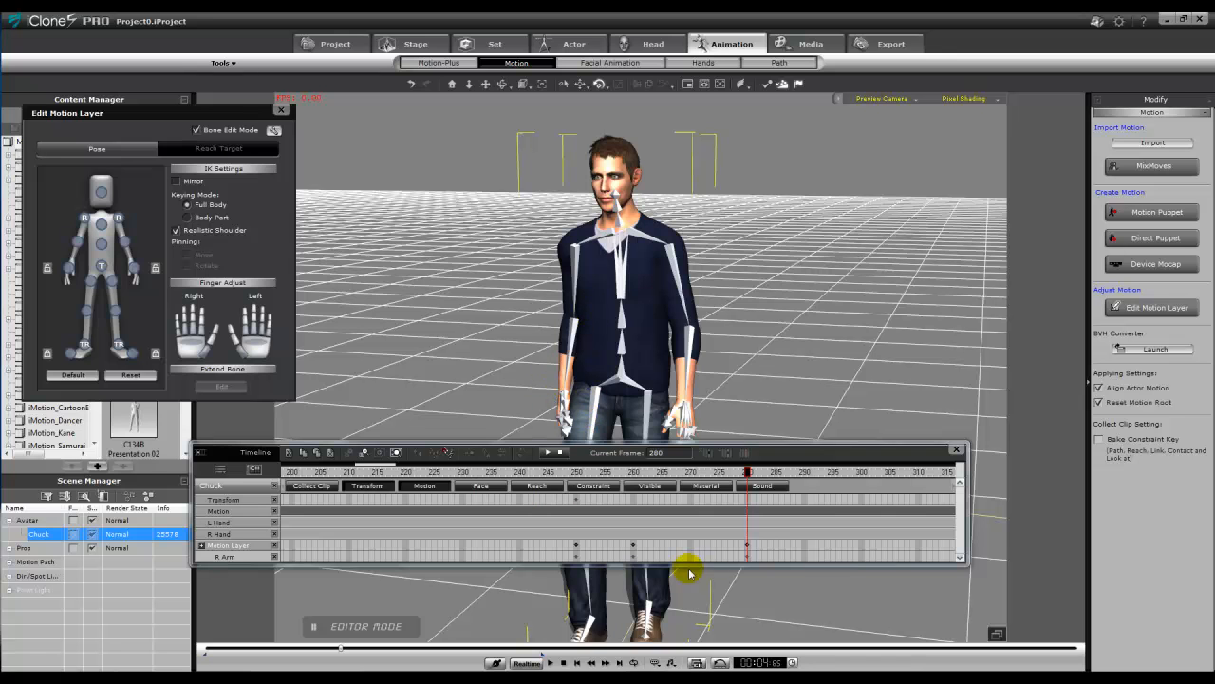
Step: Play the walk from frame 125 past the wave in a wider view to check the arm movement
{"action": "mouse_move", "coordinate": [749, 473]}
{"action": "left_mouse_down"}
{"action": "mouse_move", "coordinate": [345, 473]}
{"action": "mouse_move", "coordinate": [727, 474]}
{"action": "mouse_move", "coordinate": [764, 486]}
{"action": "mouse_move", "coordinate": [749, 487]}
{"action": "left_mouse_up"}
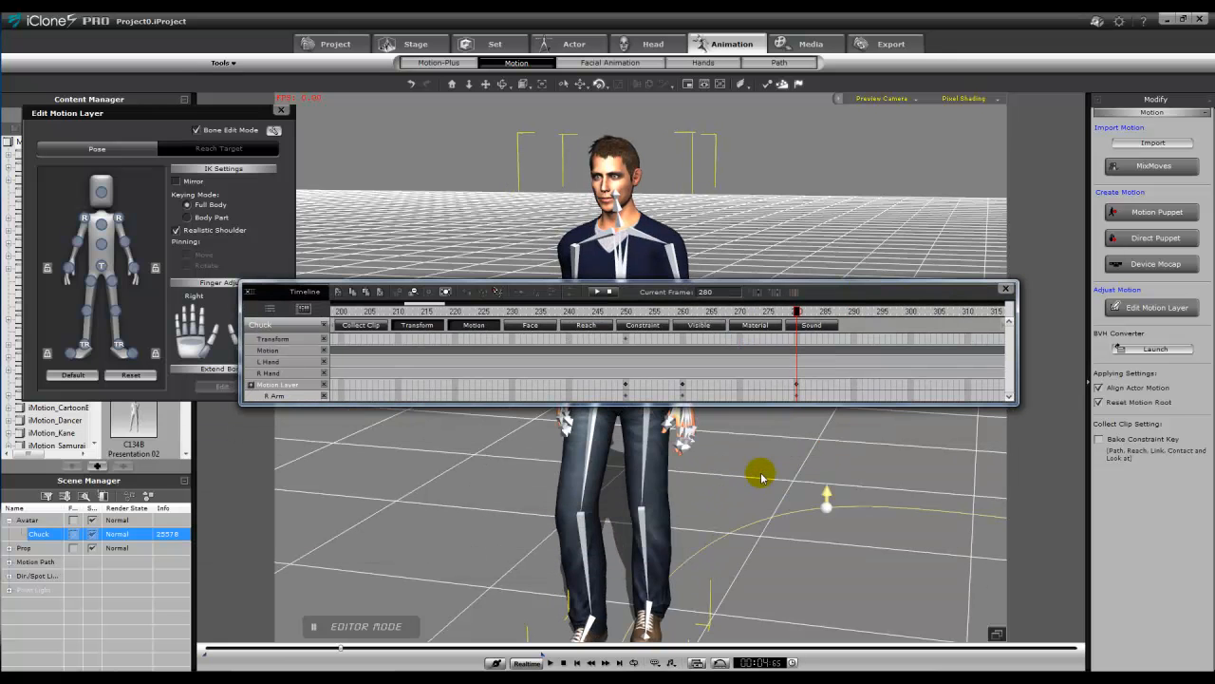
{"action": "left_click", "coordinate": [765, 474]}
{"action": "scroll", "coordinate": [764, 473], "scroll_direction": "down", "scroll_amount": 8}
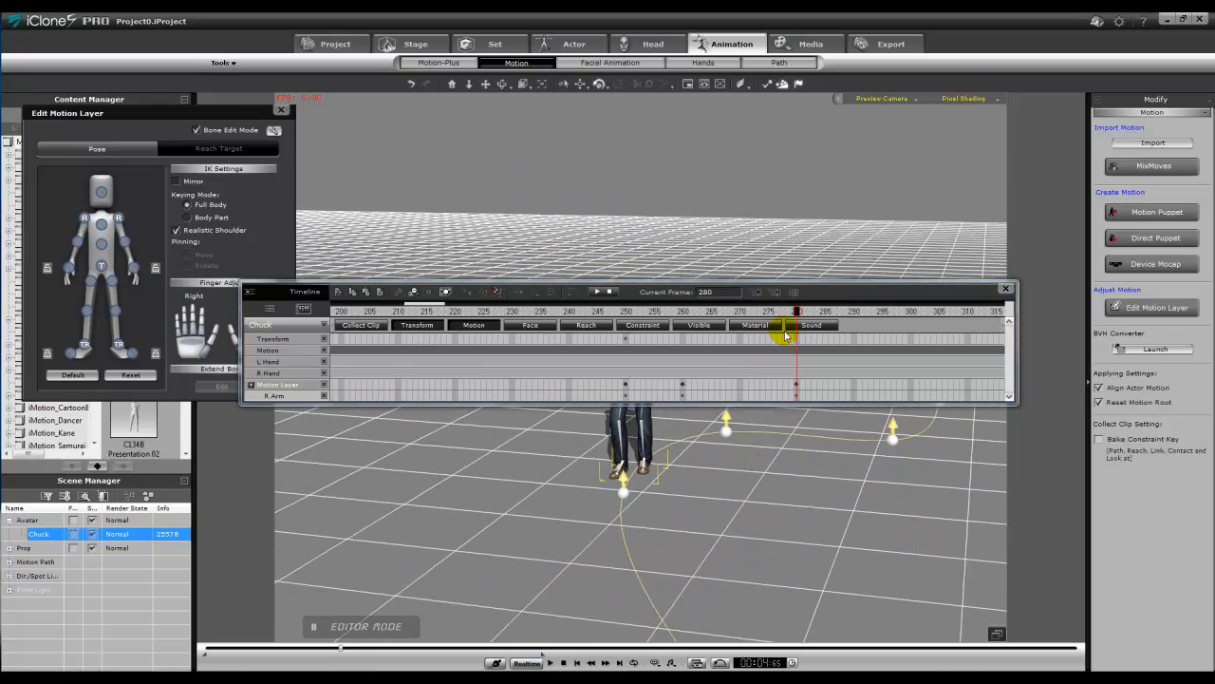
{"action": "left_click_drag", "start_coordinate": [795, 292], "coordinate": [822, 117]}
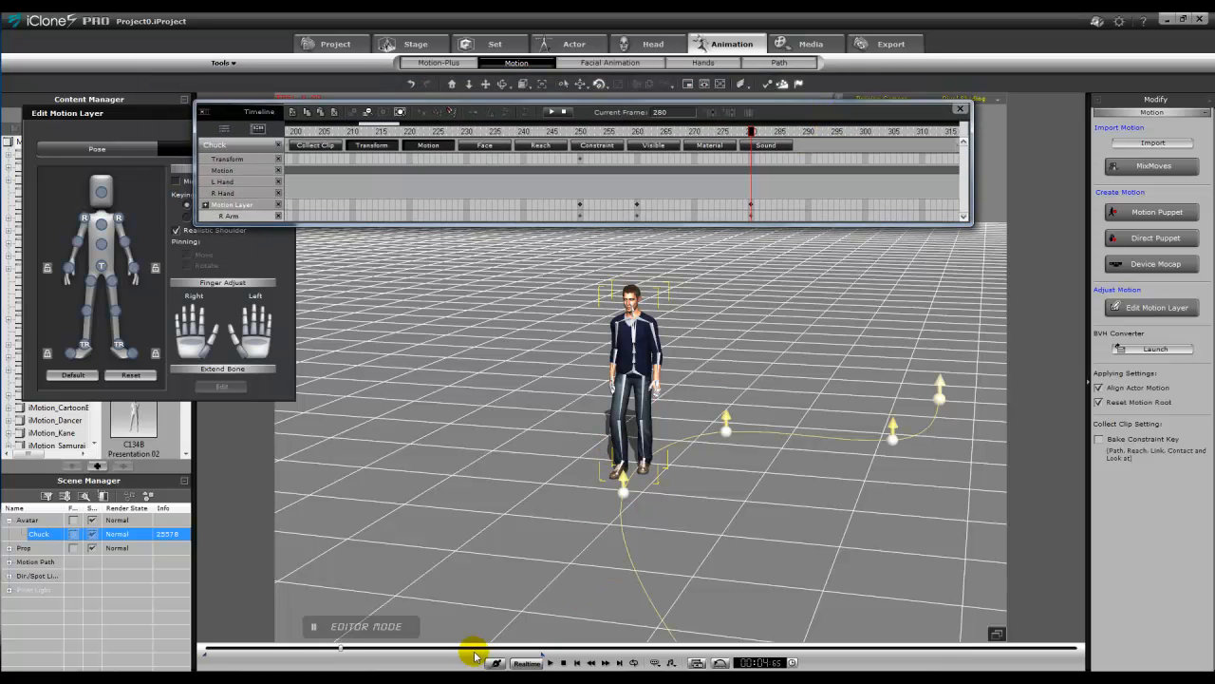
{"action": "left_click_drag", "start_coordinate": [339, 649], "coordinate": [264, 653]}
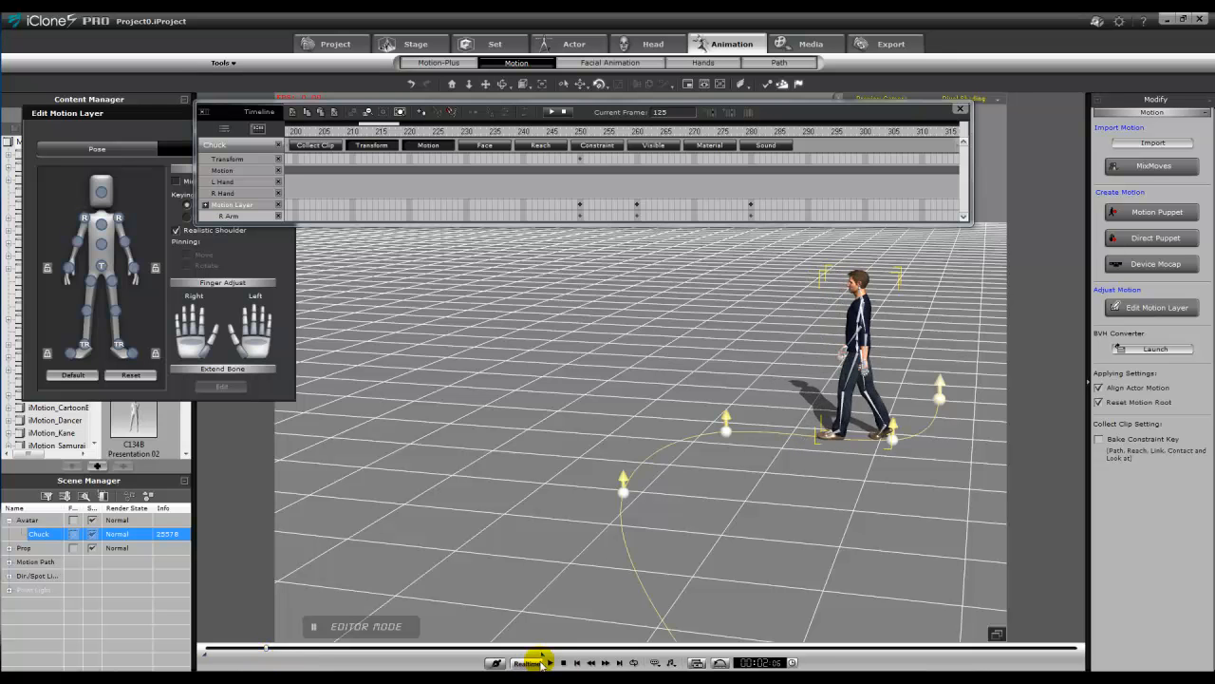
{"action": "left_click", "coordinate": [551, 663]}
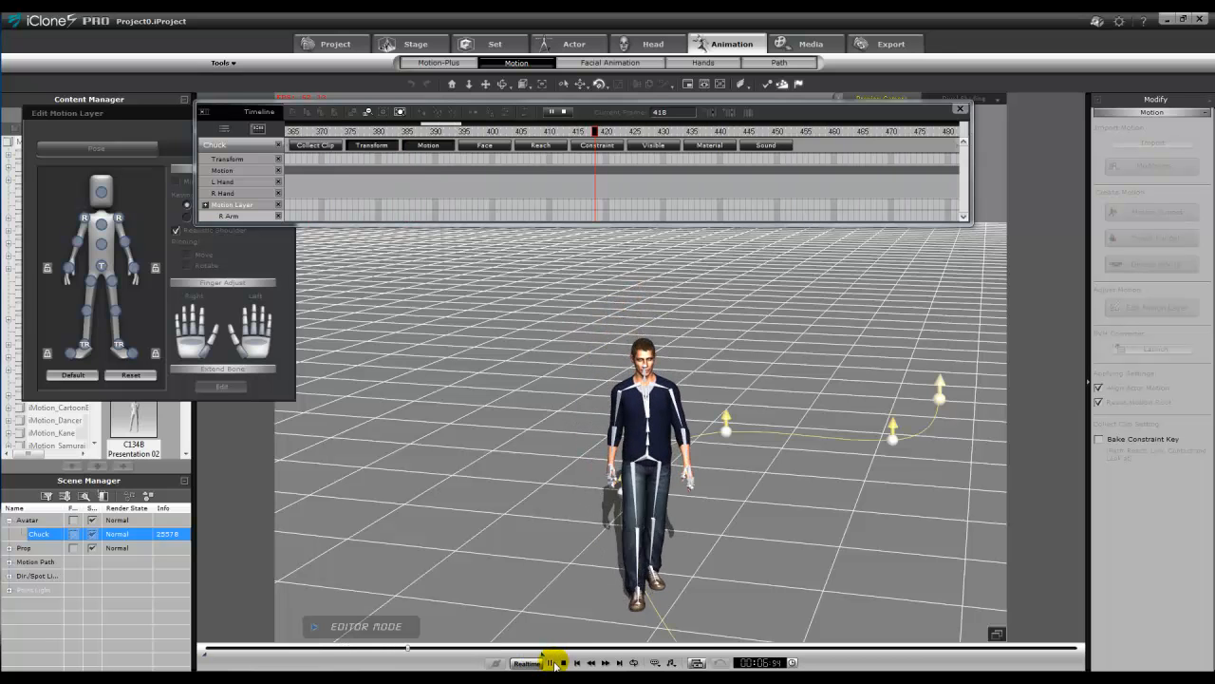
{"action": "left_click", "coordinate": [549, 662]}
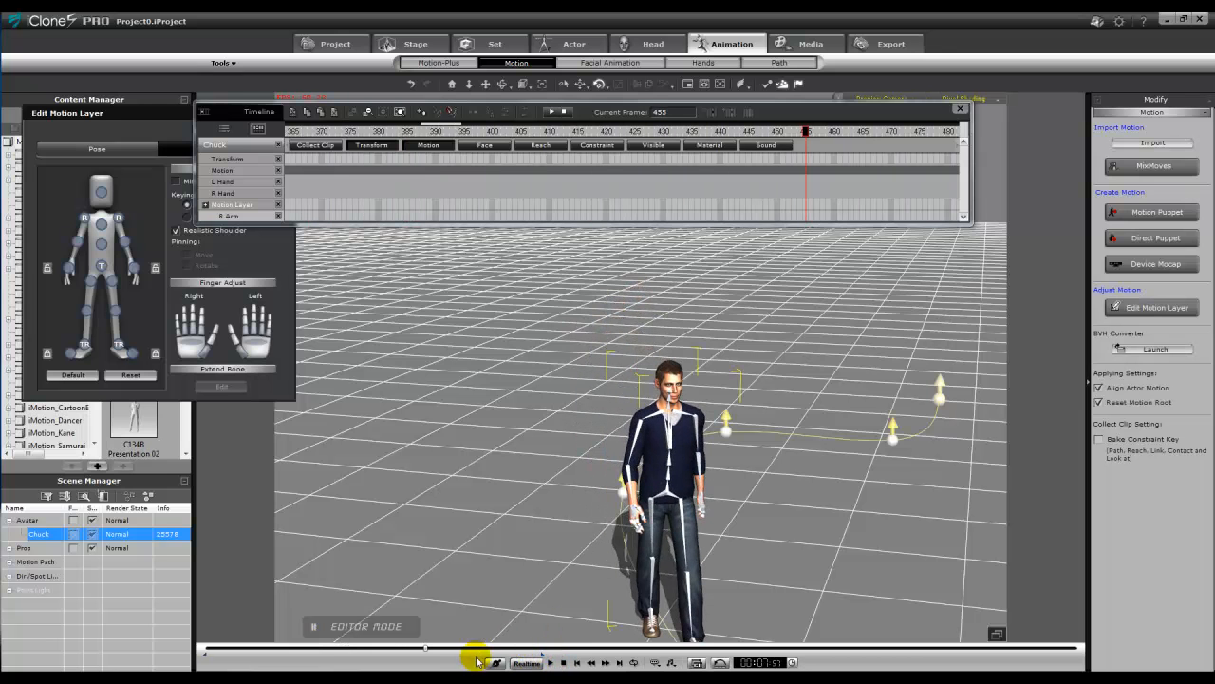
Step: Slow the wave by moving the raised-arm motion layer key to frame 270 and the arm-reset key to frame 312
{"action": "left_click_drag", "start_coordinate": [427, 651], "coordinate": [328, 653]}
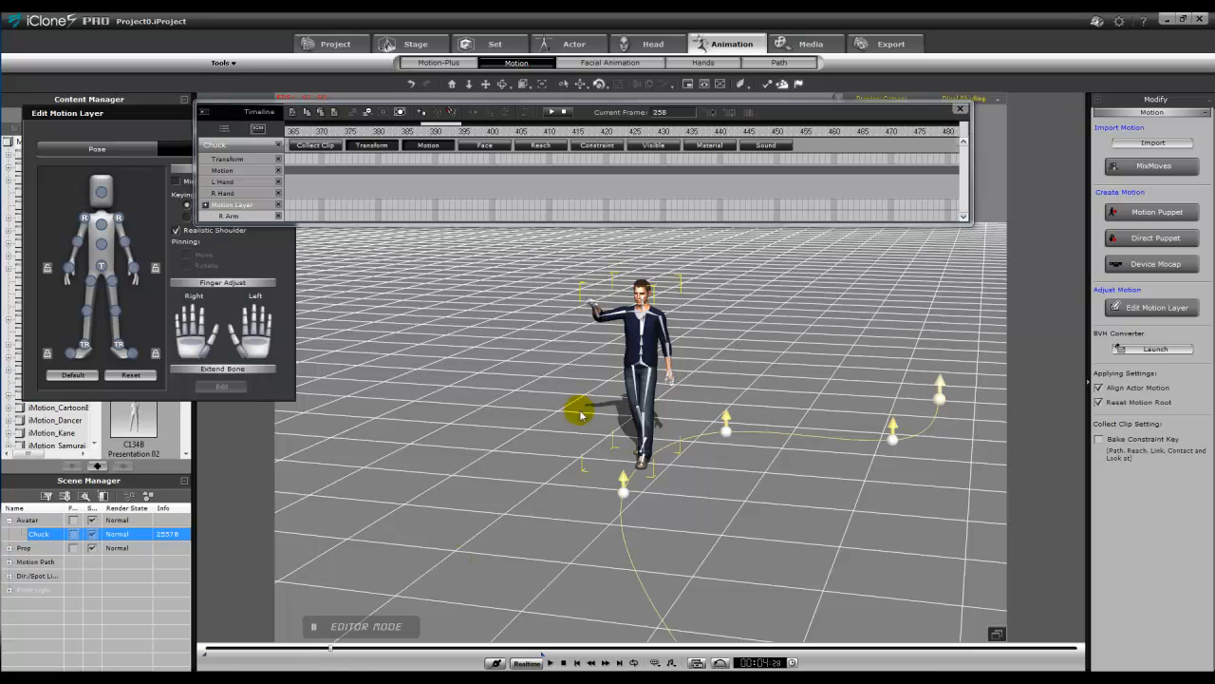
{"action": "left_click", "coordinate": [683, 110]}
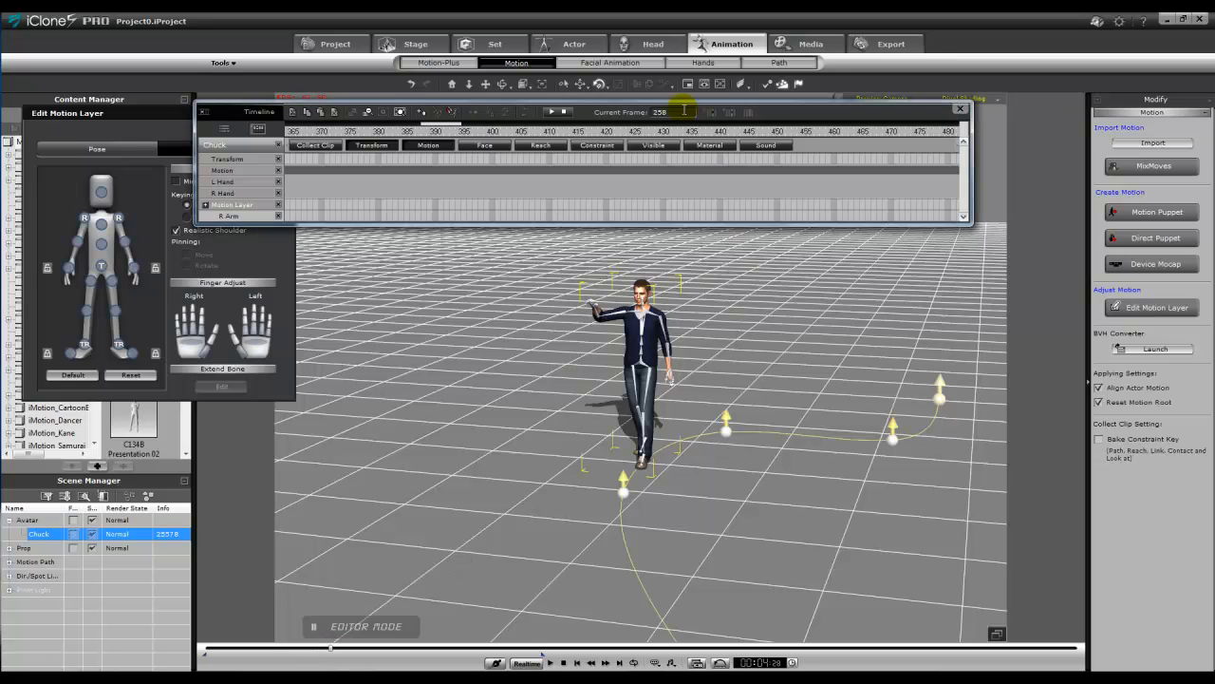
{"action": "key", "text": "Return"}
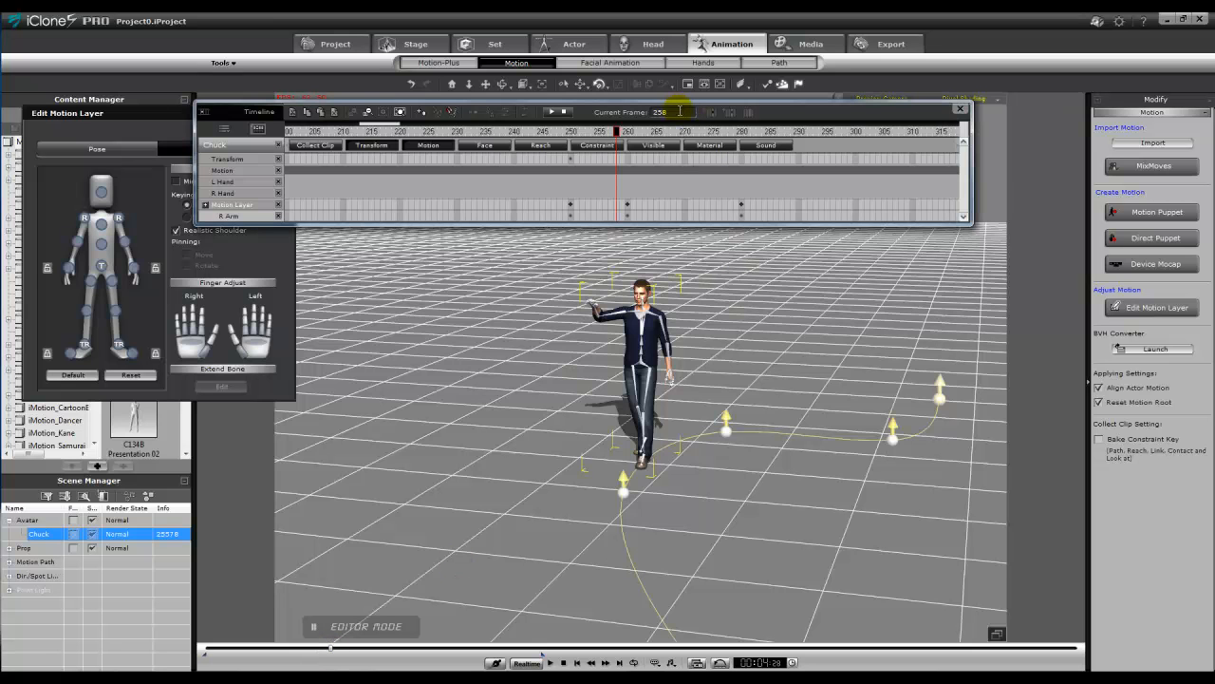
{"action": "left_click", "coordinate": [626, 205]}
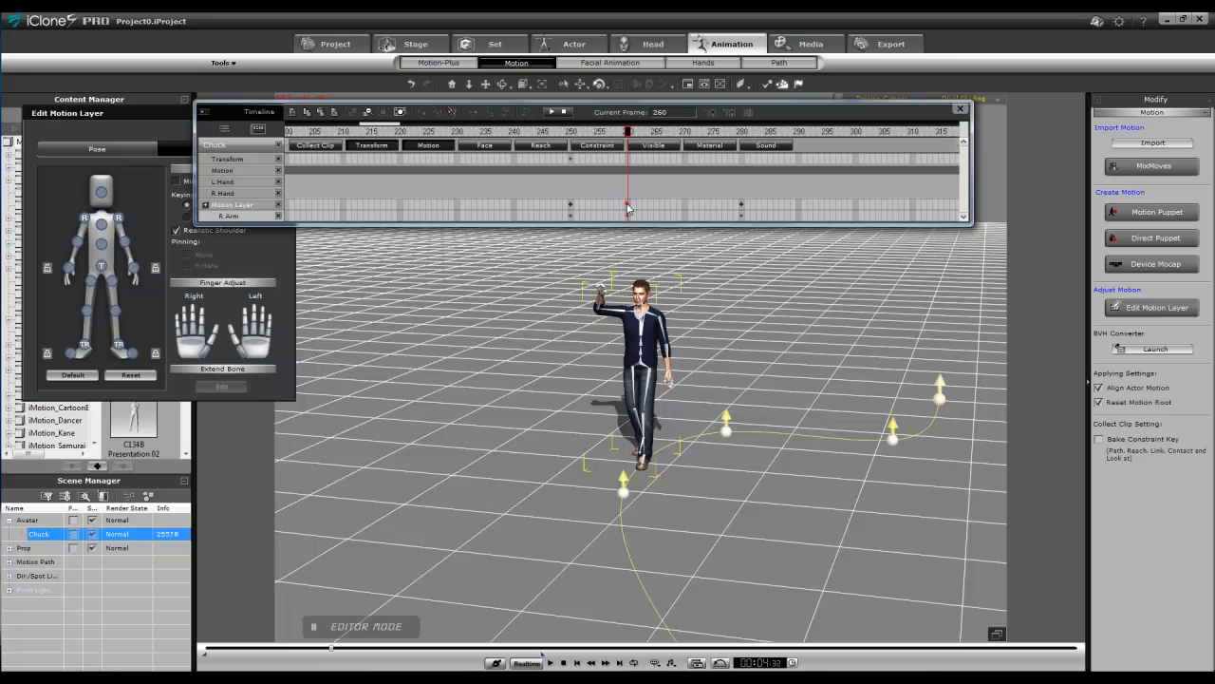
{"action": "left_click_drag", "start_coordinate": [643, 208], "coordinate": [688, 211]}
{"action": "left_click", "coordinate": [685, 206]}
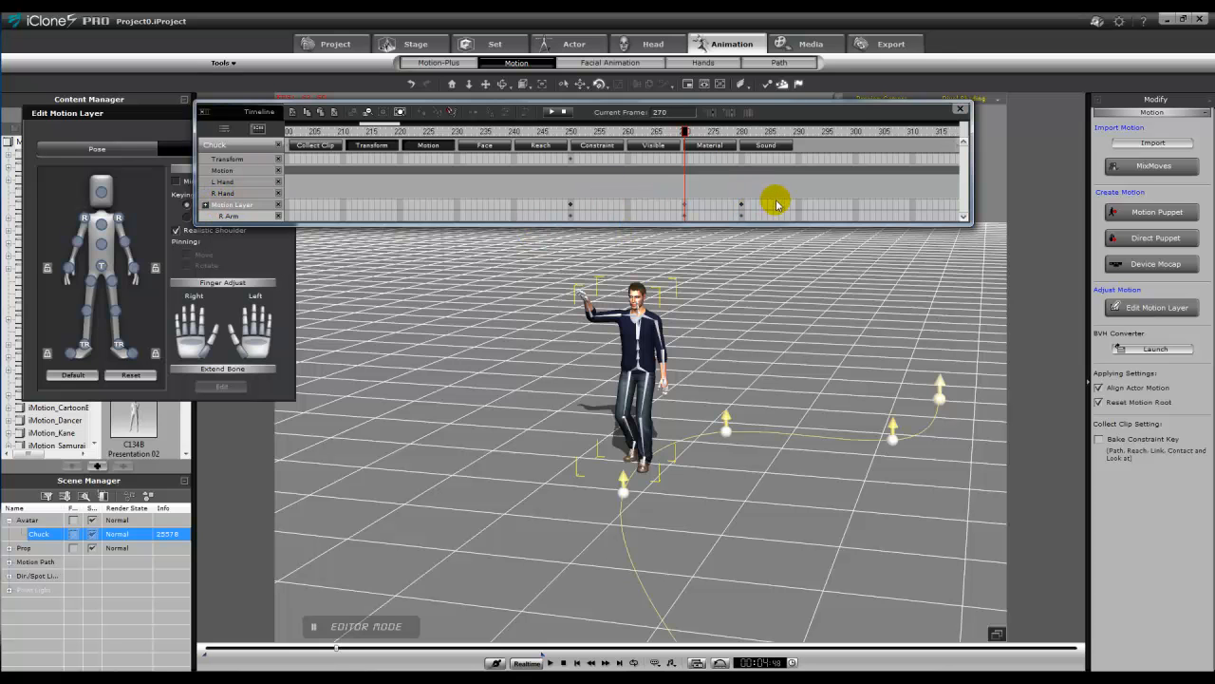
{"action": "left_click", "coordinate": [741, 207]}
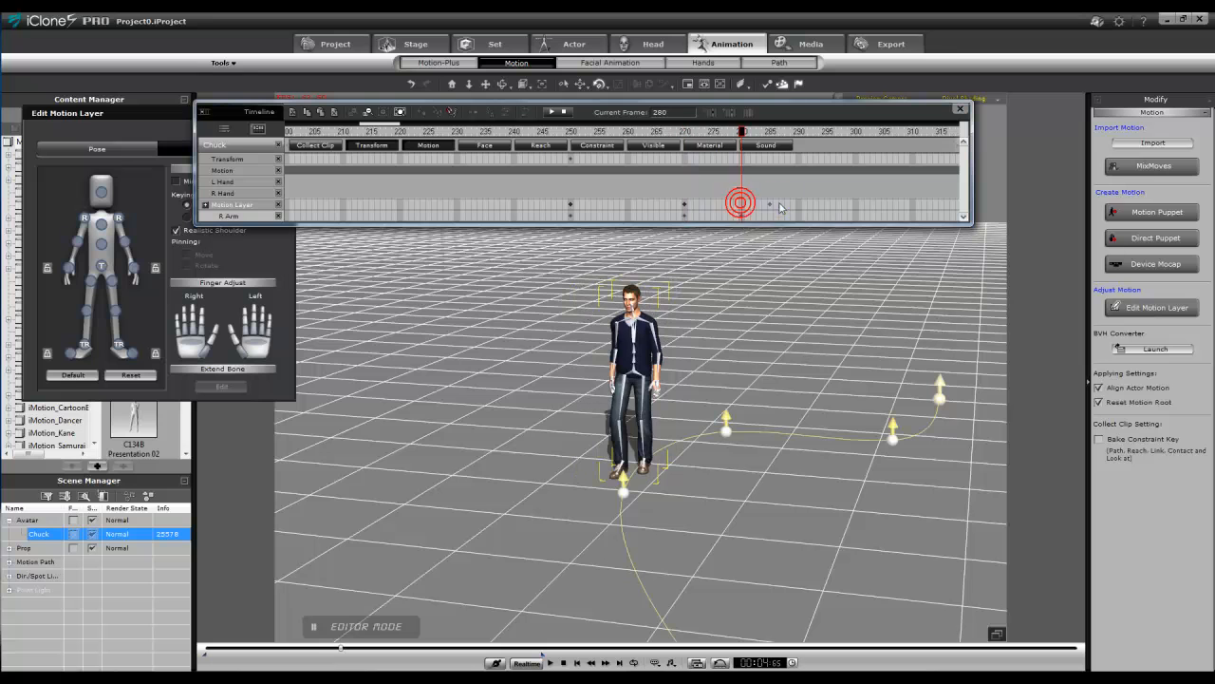
{"action": "left_click", "coordinate": [922, 207]}
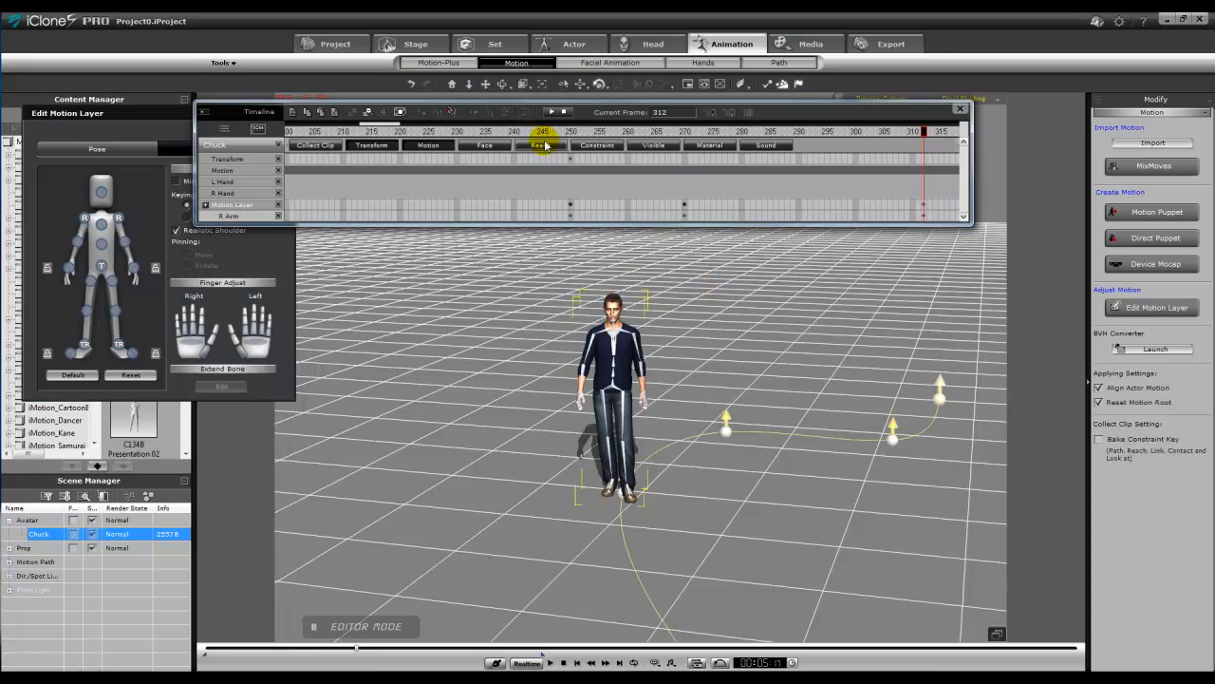
Step: Play the animation from the first frame to check the retimed arm wave
{"action": "left_click", "coordinate": [566, 112]}
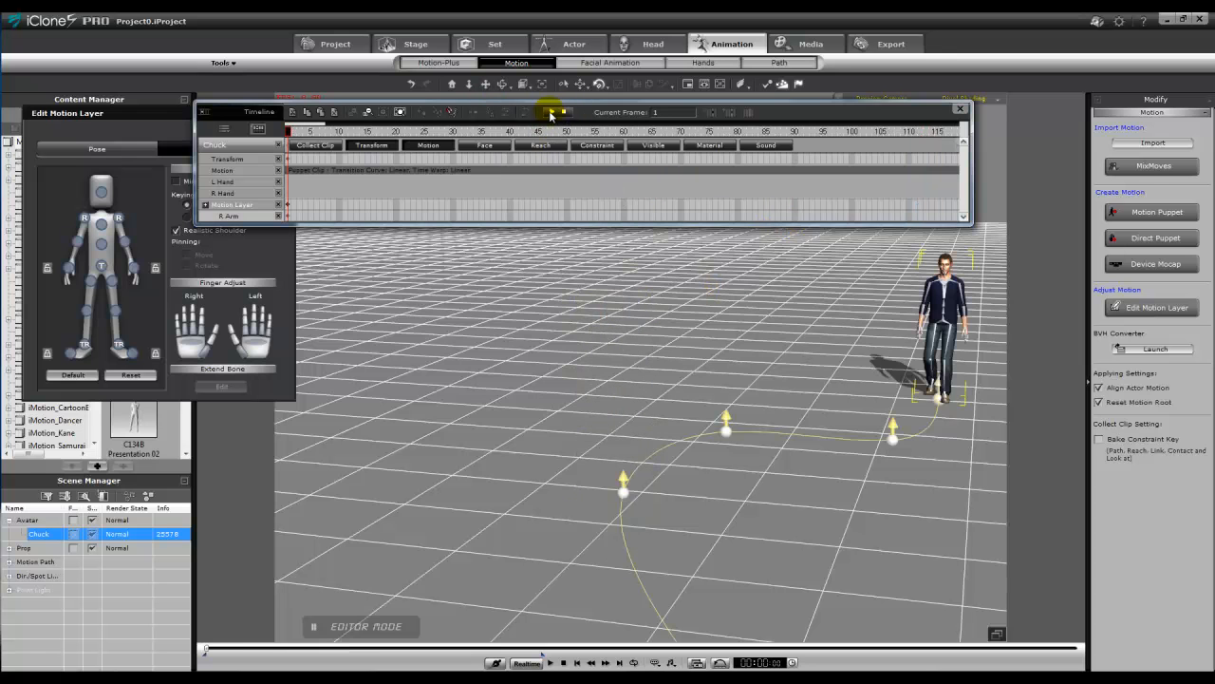
{"action": "left_click", "coordinate": [551, 112]}
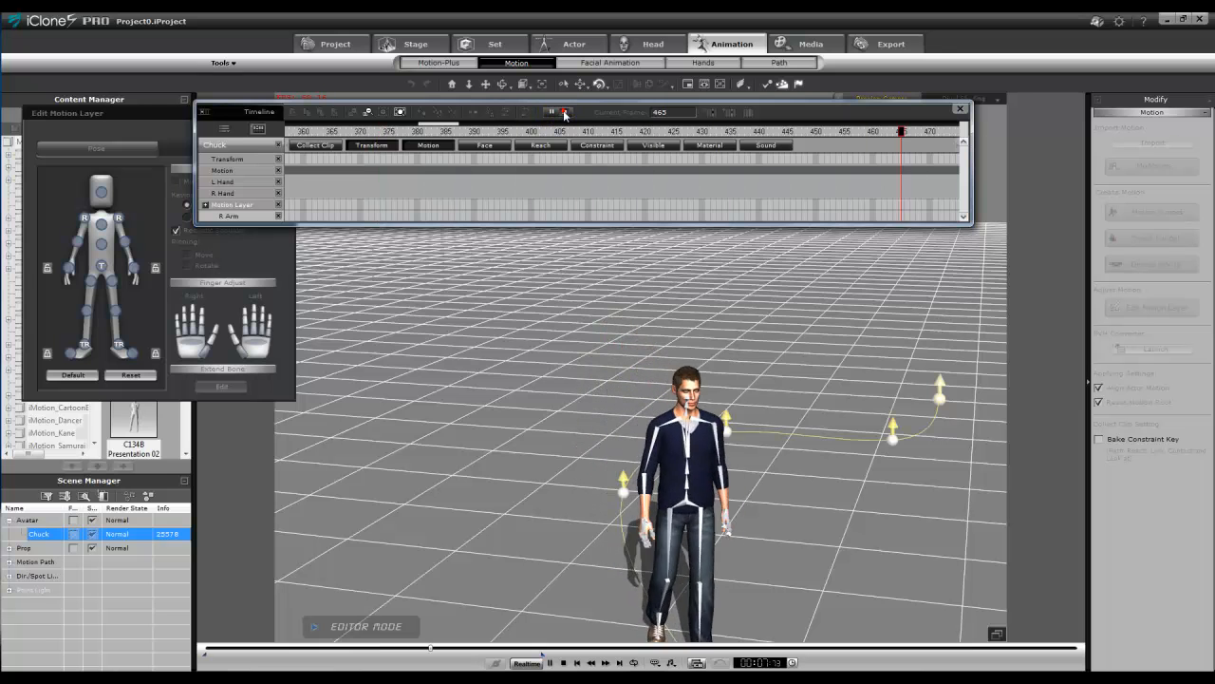
Step: Stop the playback and scrub to frame 565, where the avatar nears the pink column
{"action": "left_click", "coordinate": [564, 113]}
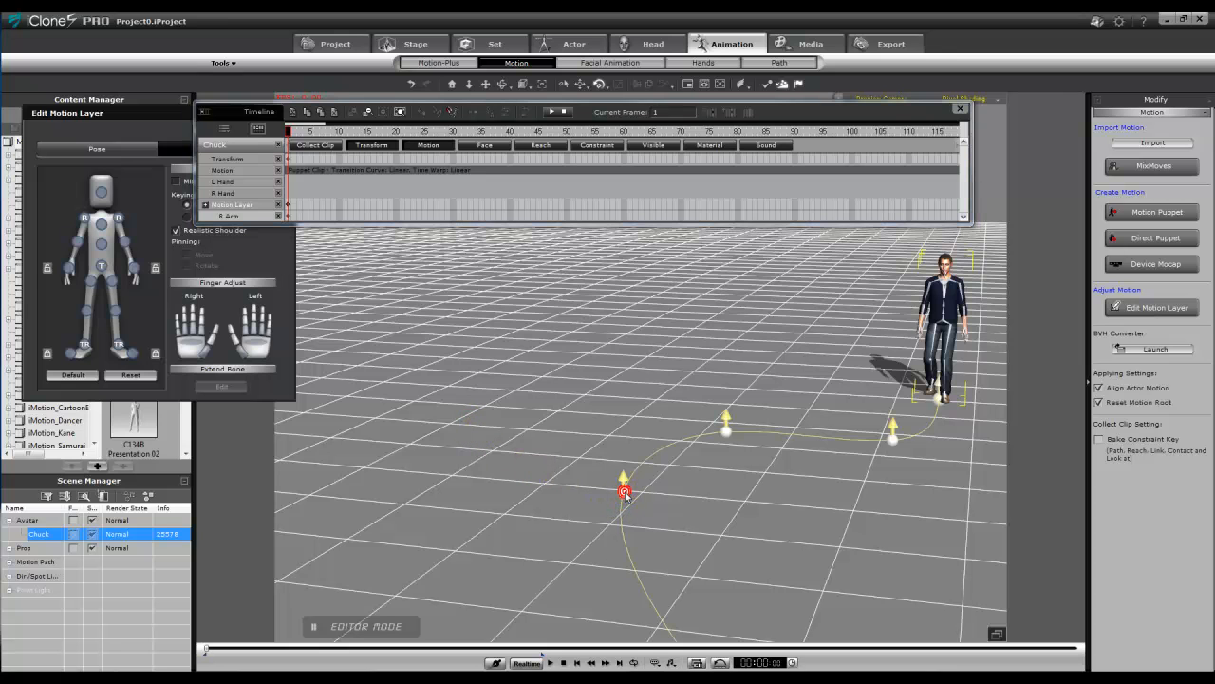
{"action": "scroll", "coordinate": [500, 463], "scroll_direction": "down", "scroll_amount": 6}
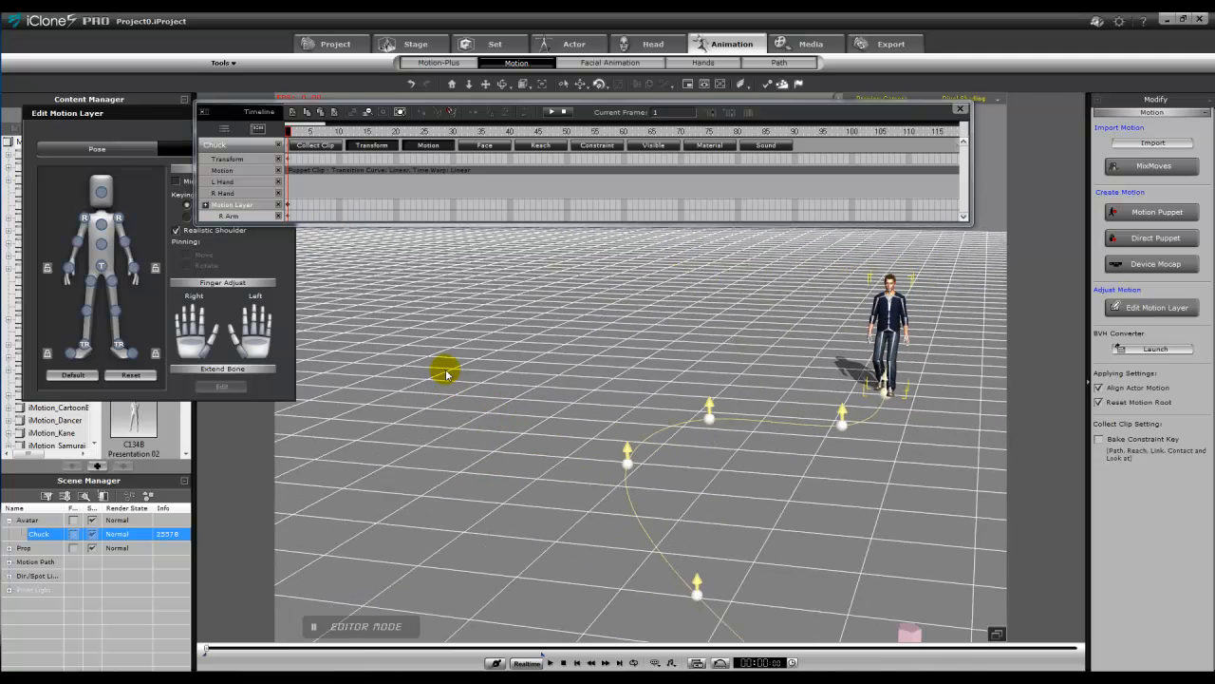
{"action": "scroll", "coordinate": [438, 368], "scroll_direction": "down", "scroll_amount": 2}
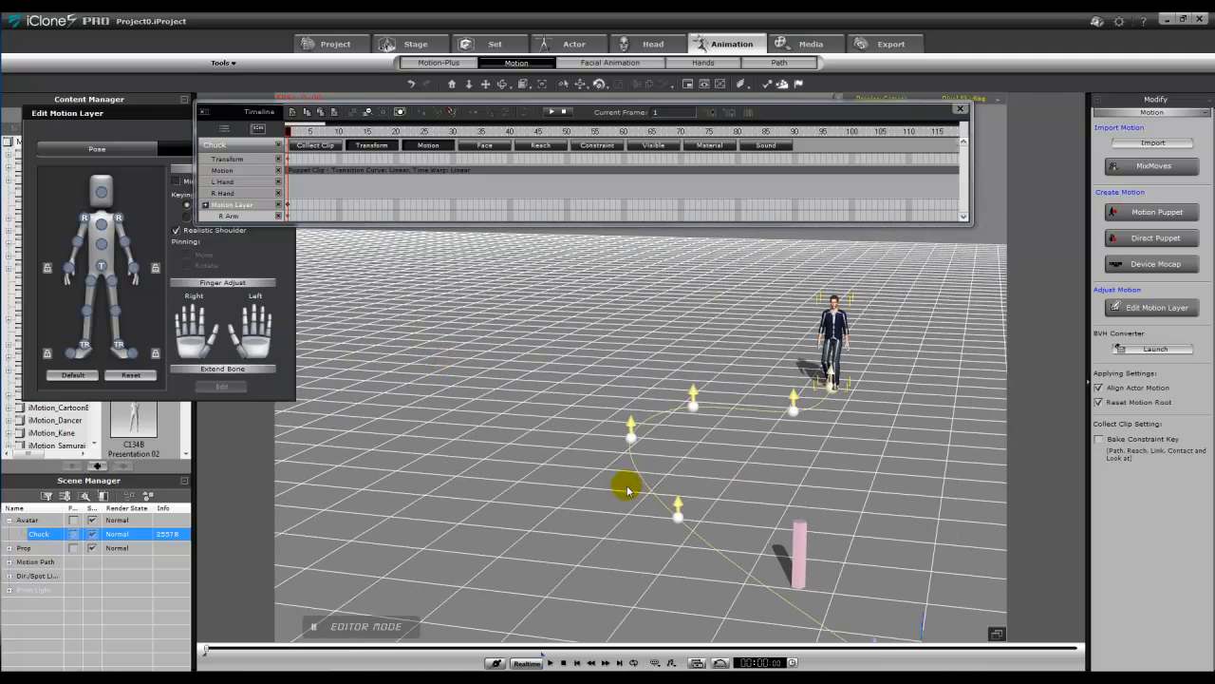
{"action": "right_click_drag", "start_coordinate": [622, 497], "coordinate": [583, 410]}
{"action": "scroll", "coordinate": [583, 410], "scroll_direction": "up", "scroll_amount": 3}
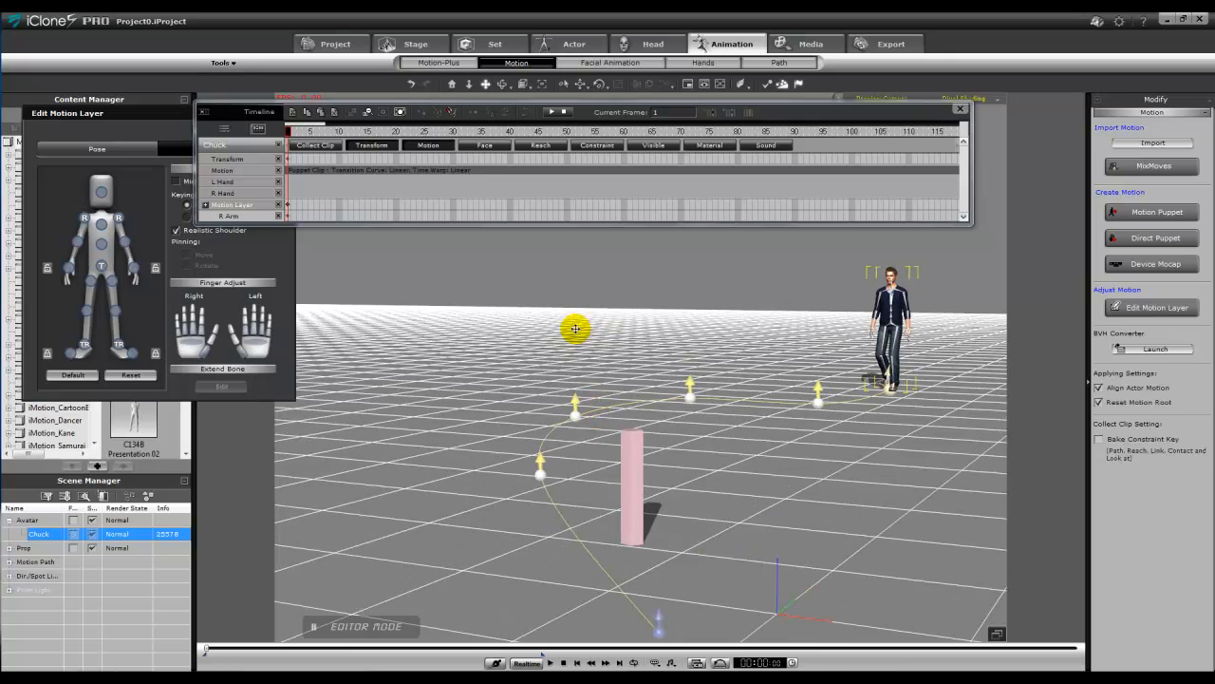
{"action": "left_click_drag", "start_coordinate": [208, 652], "coordinate": [474, 648]}
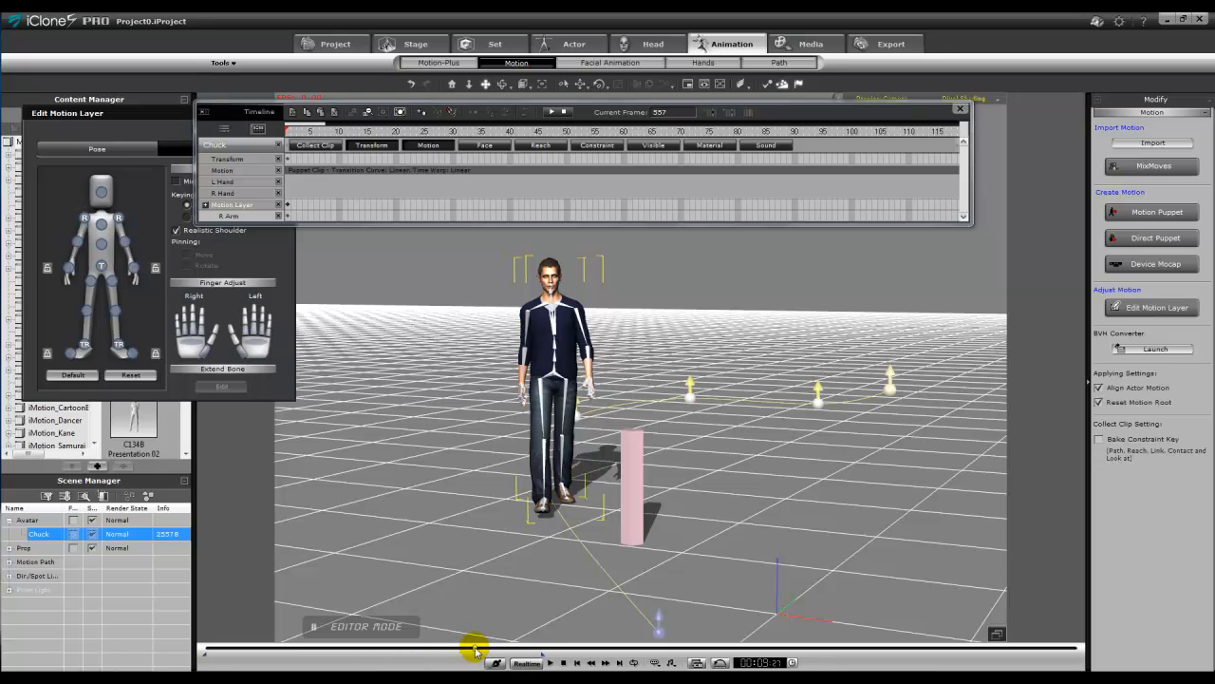
{"action": "left_click_drag", "start_coordinate": [475, 649], "coordinate": [478, 648]}
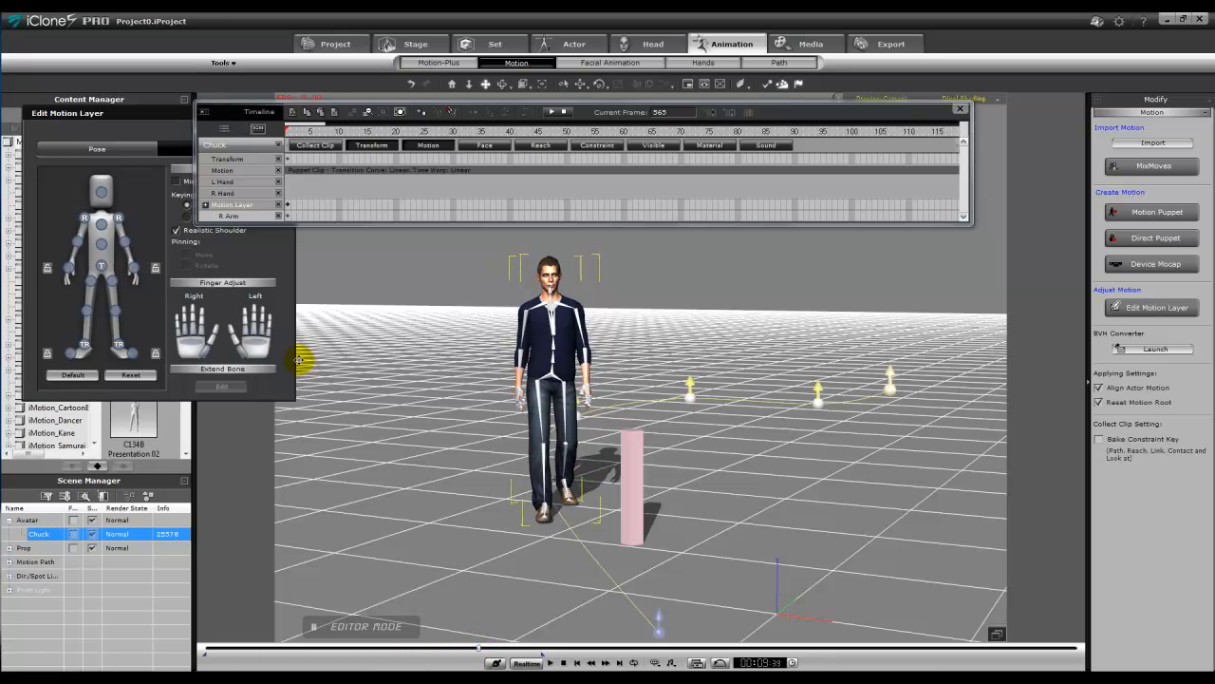
Step: Show the L Arm track under the motion layer and set a left arm key at frame 565
{"action": "left_click", "coordinate": [207, 205]}
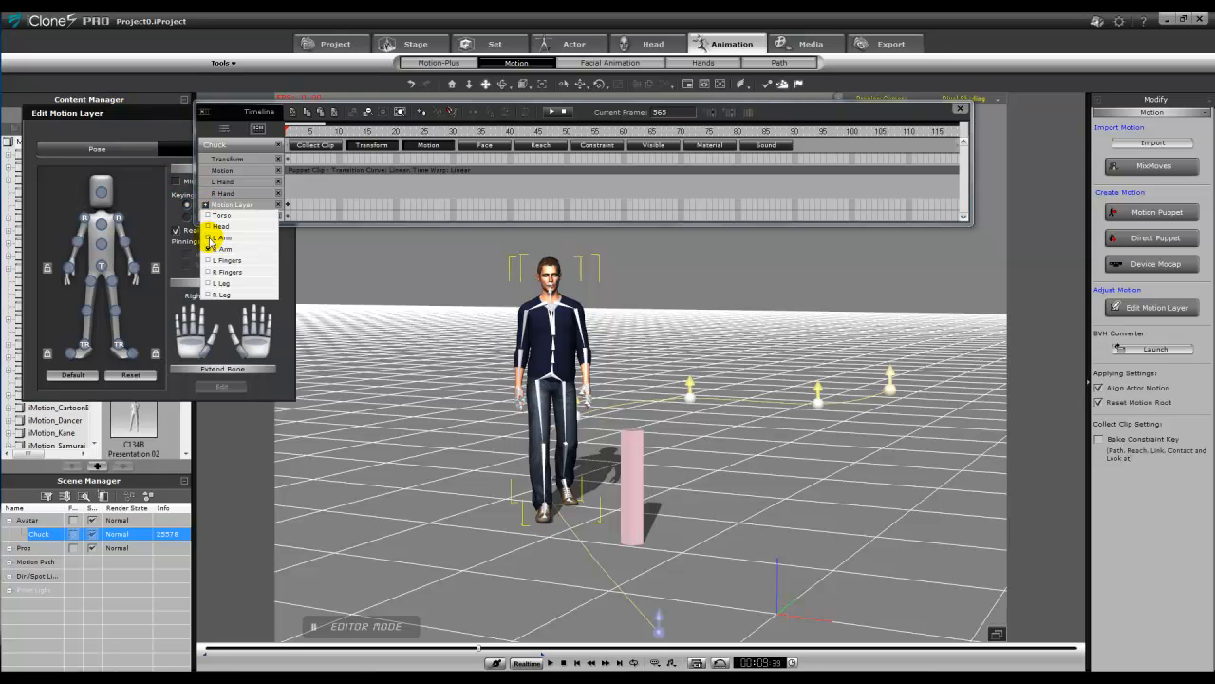
{"action": "left_click", "coordinate": [209, 237]}
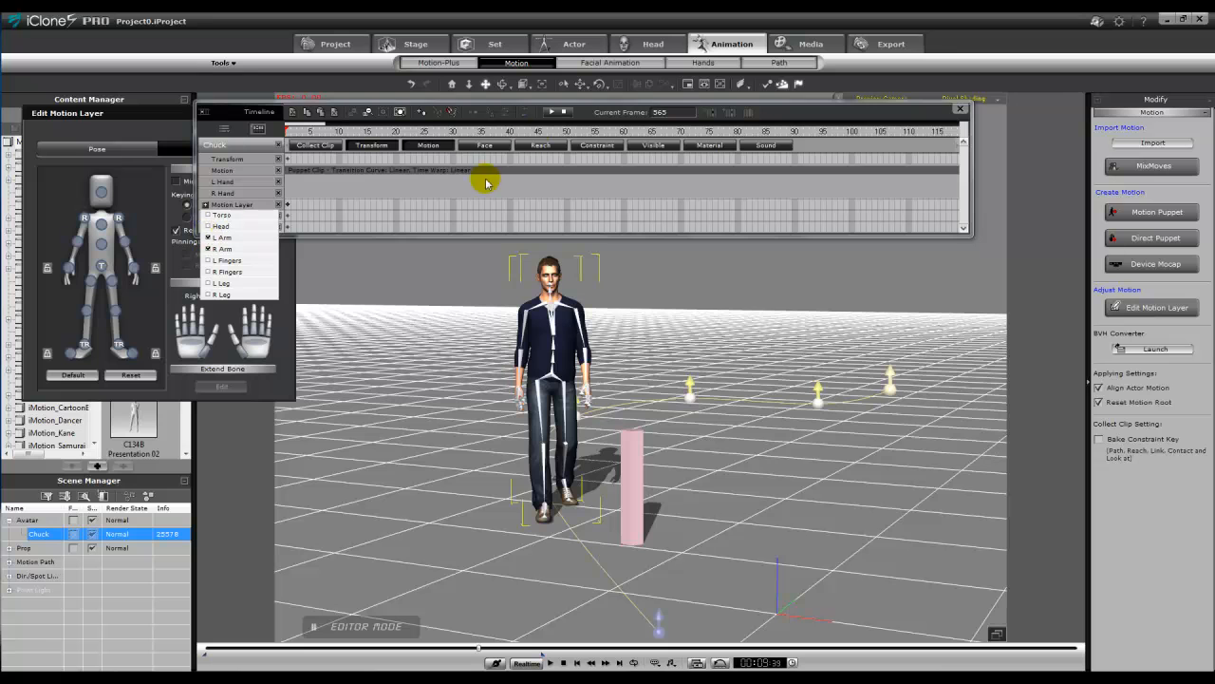
{"action": "left_click", "coordinate": [676, 114]}
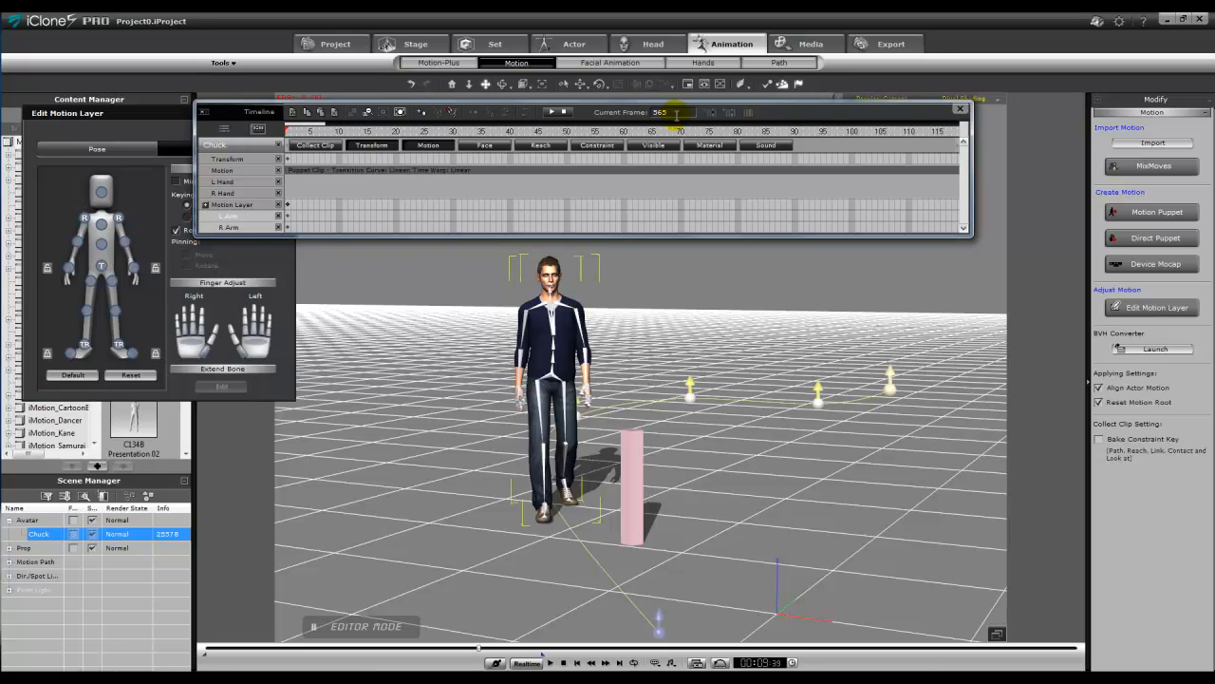
{"action": "key", "text": "Return"}
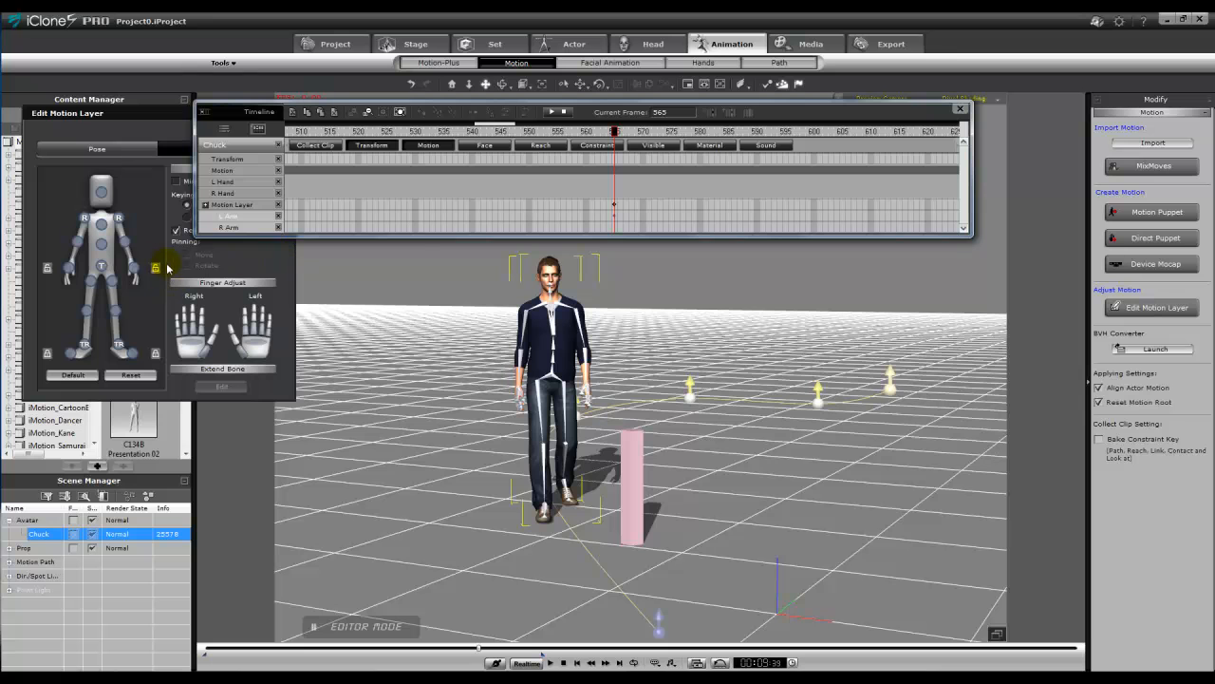
Step: Show the reach tracks and assign the pink column, Column_003, as the left hand's reach target at frame 565
{"action": "left_click", "coordinate": [542, 147]}
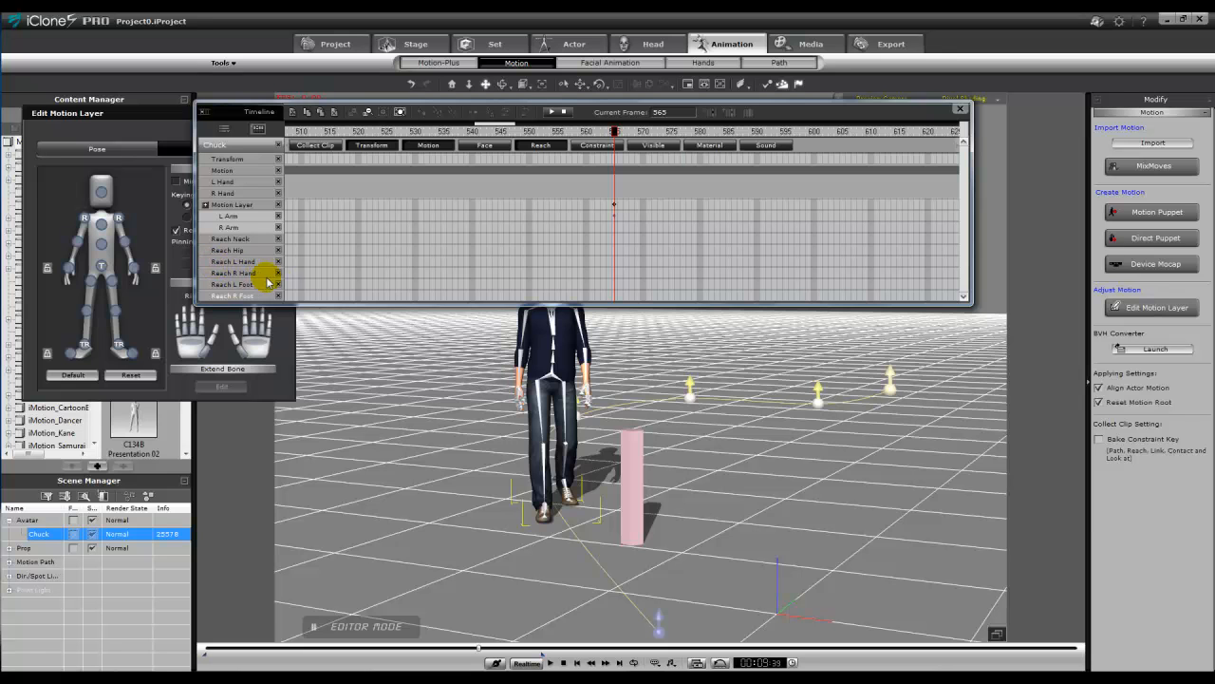
{"action": "left_click", "coordinate": [134, 272]}
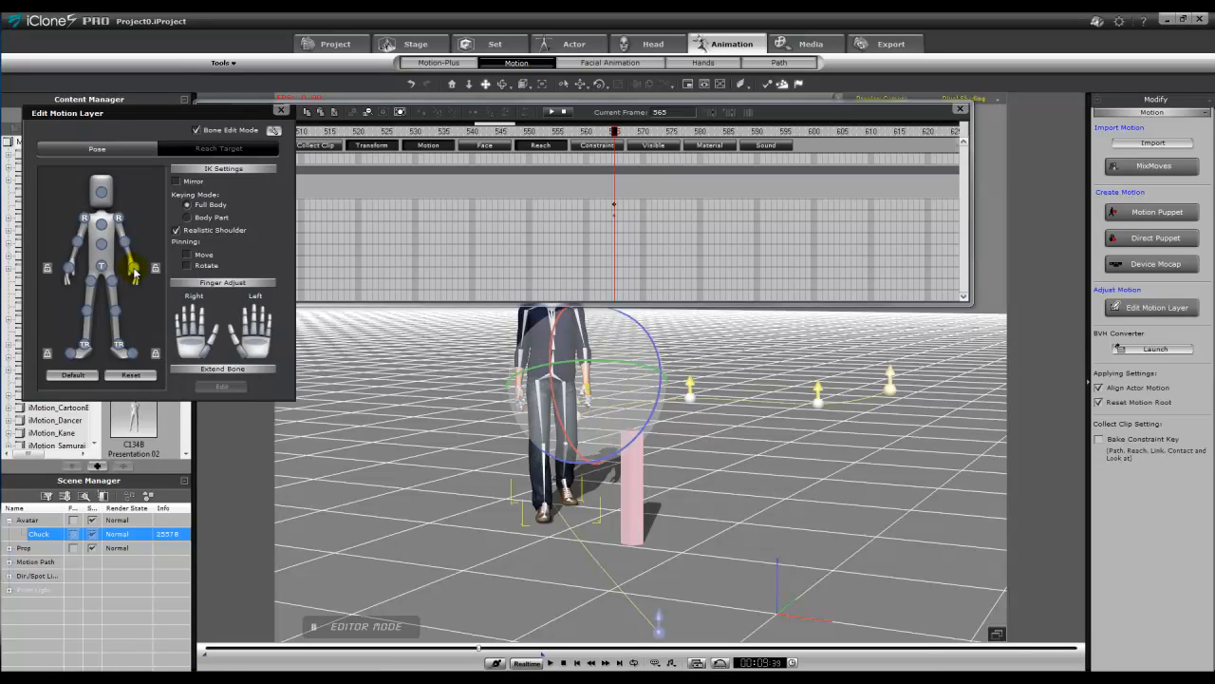
{"action": "left_click", "coordinate": [235, 150]}
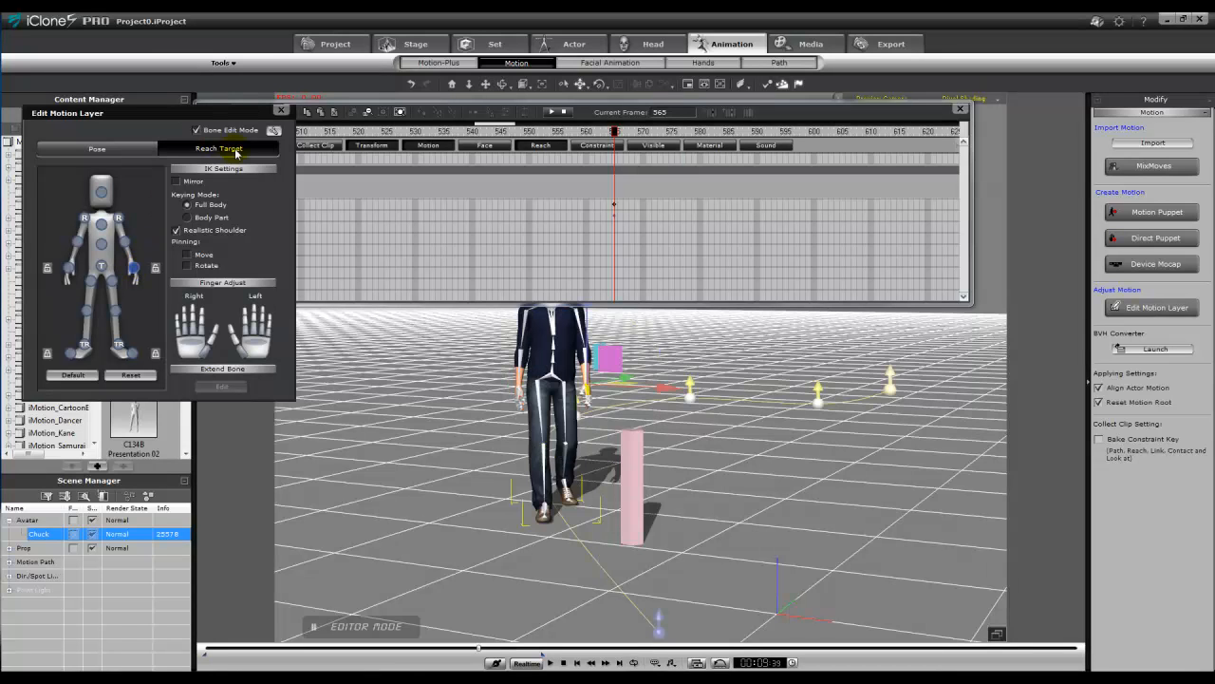
{"action": "left_click", "coordinate": [234, 154]}
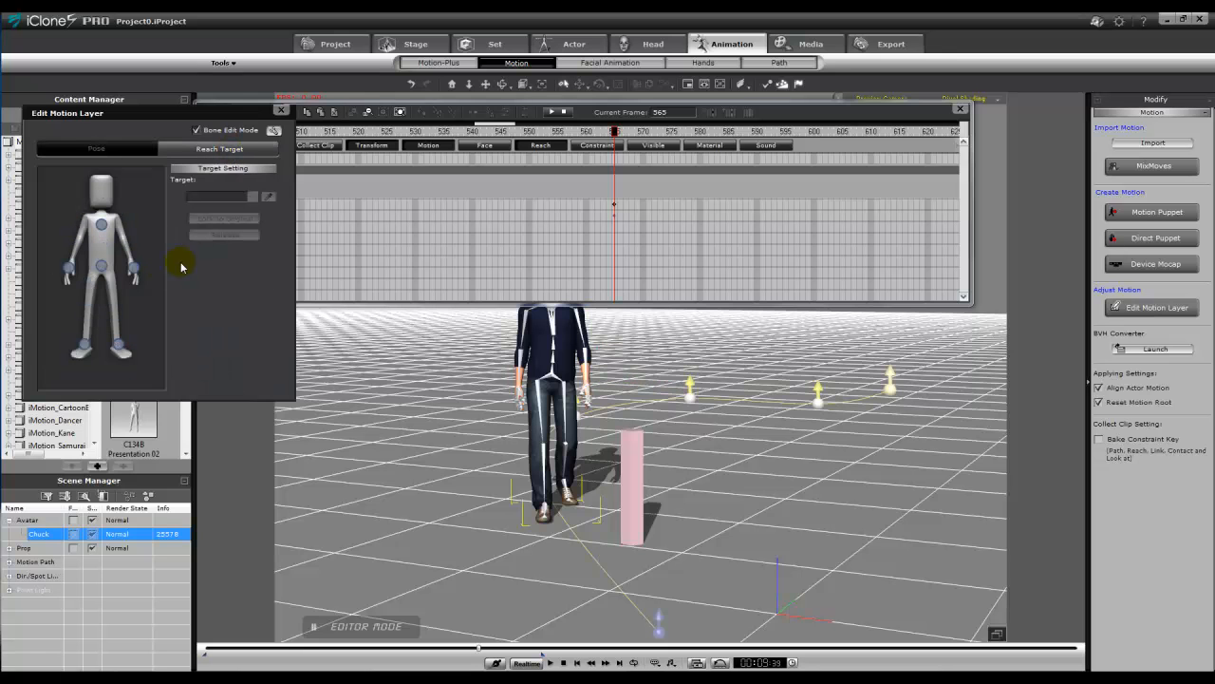
{"action": "left_click", "coordinate": [133, 269]}
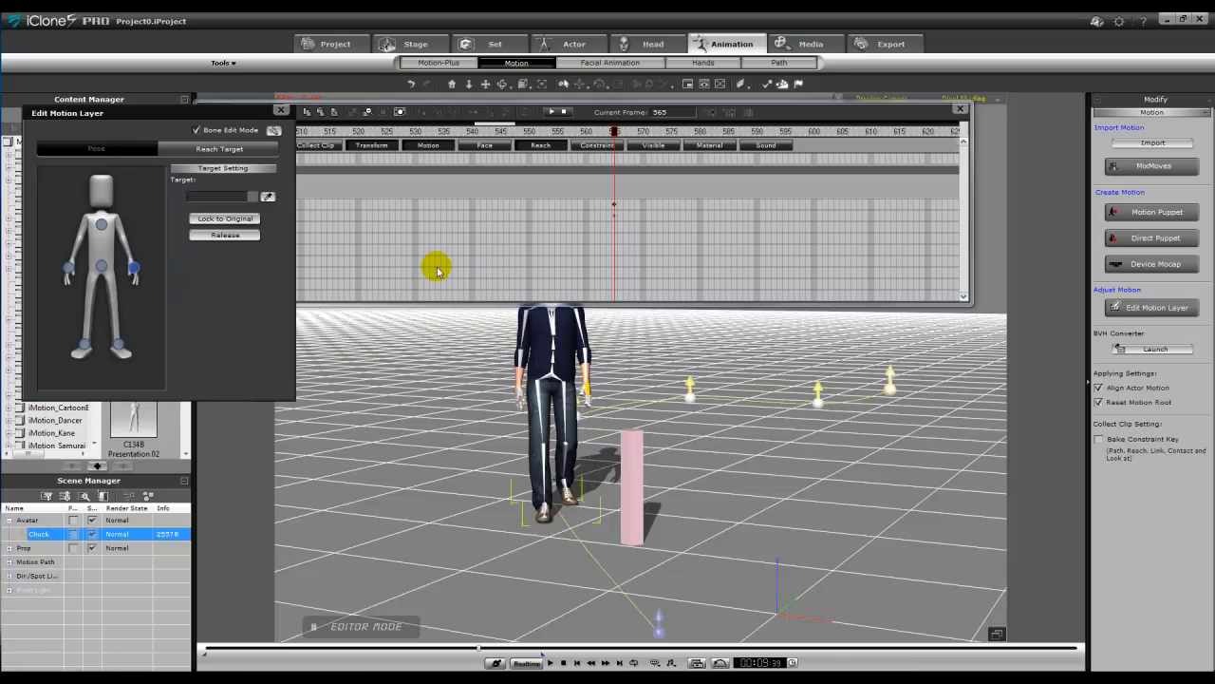
{"action": "left_click", "coordinate": [269, 197]}
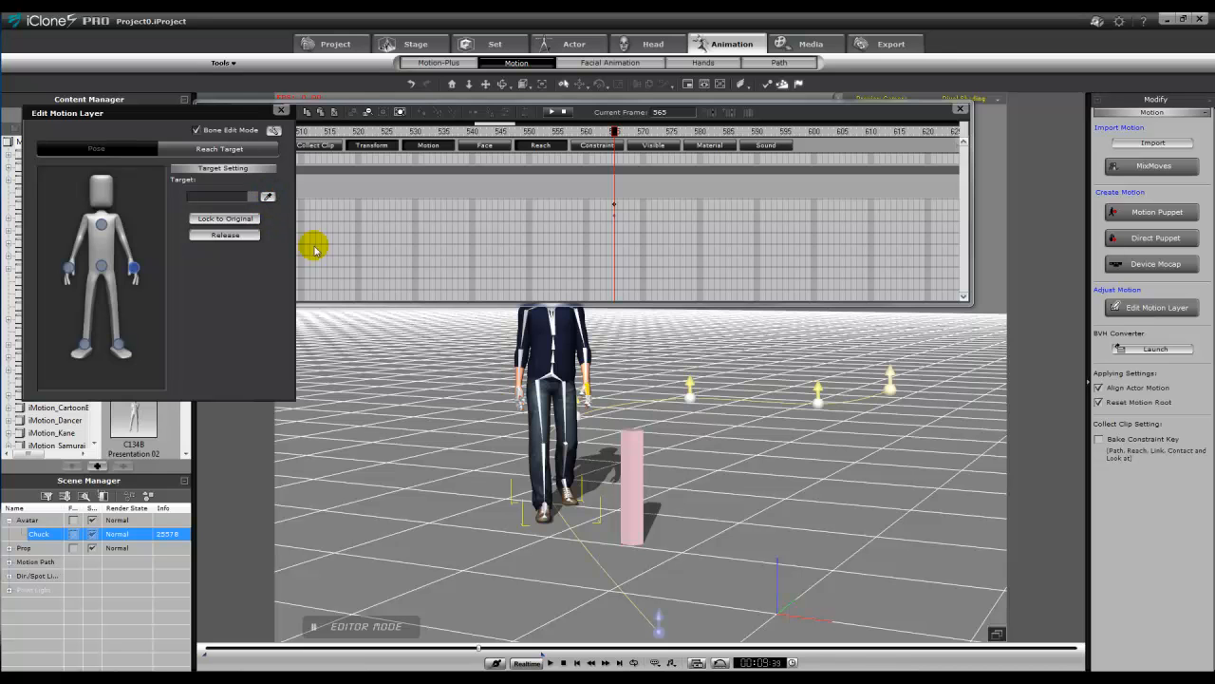
{"action": "left_click", "coordinate": [634, 442]}
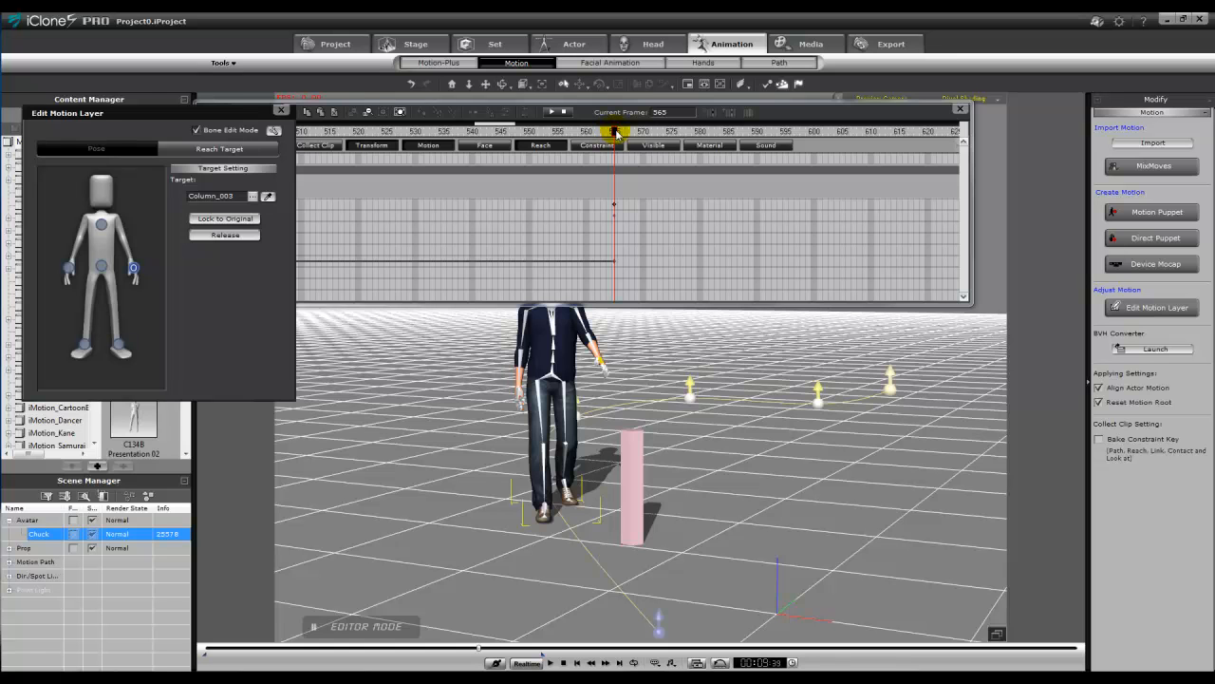
Step: Apply Lock to Original to the left hand at frame 640, and scrub to frame 679 to check the arm
{"action": "left_click_drag", "start_coordinate": [480, 650], "coordinate": [517, 655]}
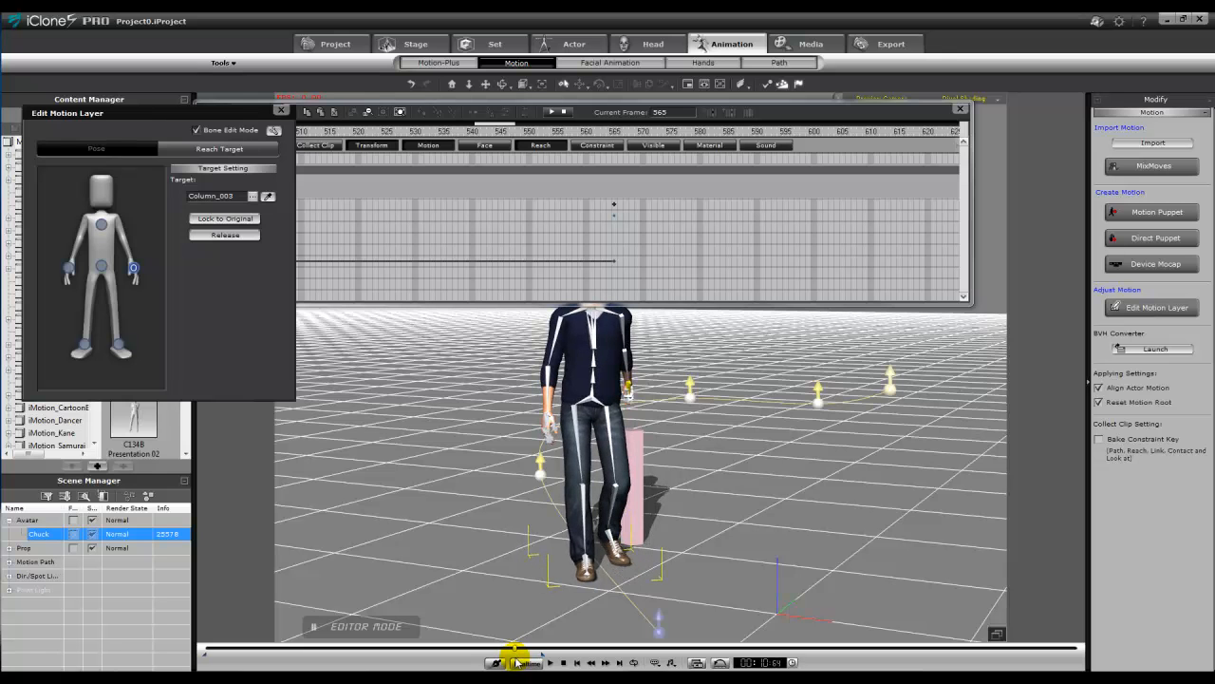
{"action": "left_click", "coordinate": [225, 219]}
{"action": "left_click", "coordinate": [225, 219]}
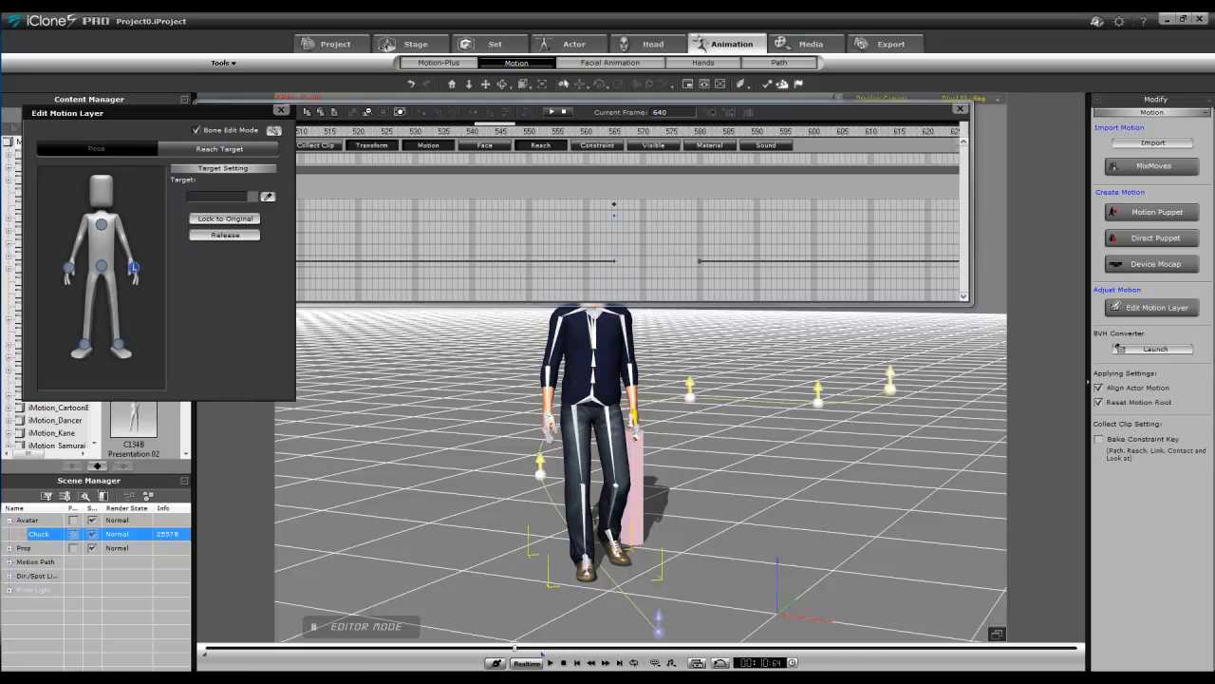
{"action": "mouse_move", "coordinate": [517, 652]}
{"action": "left_mouse_down"}
{"action": "mouse_move", "coordinate": [548, 655]}
{"action": "mouse_move", "coordinate": [534, 655]}
{"action": "left_mouse_up"}
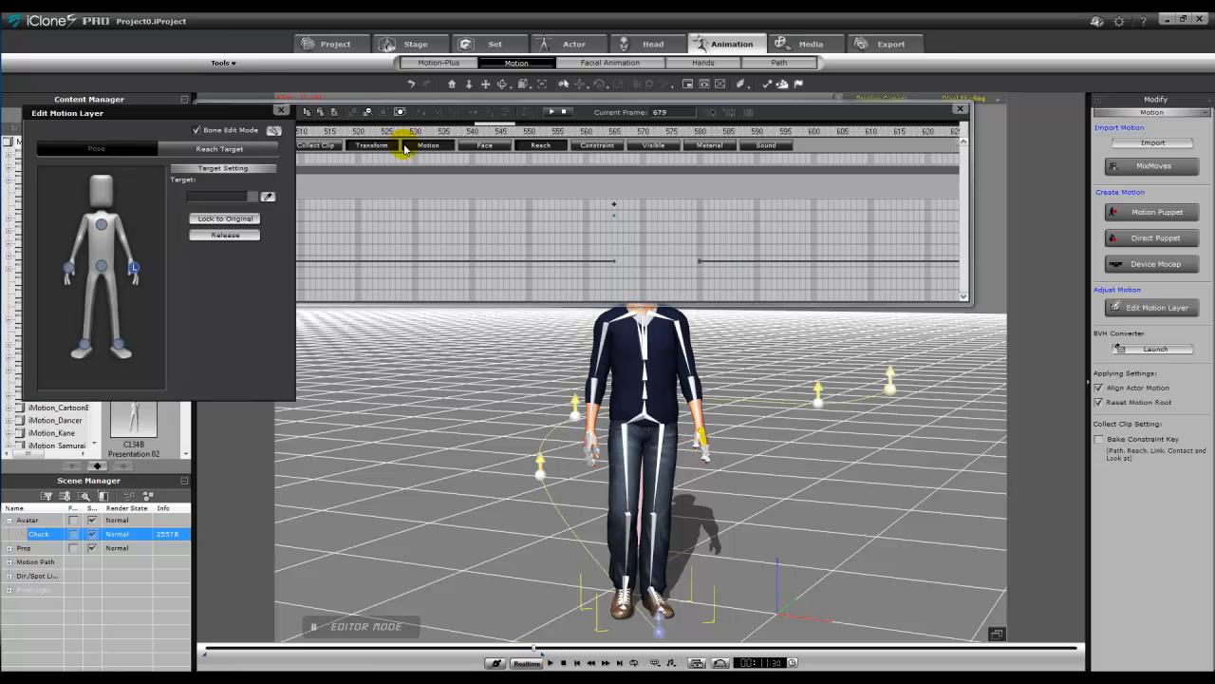
Step: Close the motion layer editor and timeline, and play the animation from the start to check the hand's reach
{"action": "left_click", "coordinate": [282, 112]}
{"action": "left_click_drag", "start_coordinate": [885, 114], "coordinate": [0, 180]}
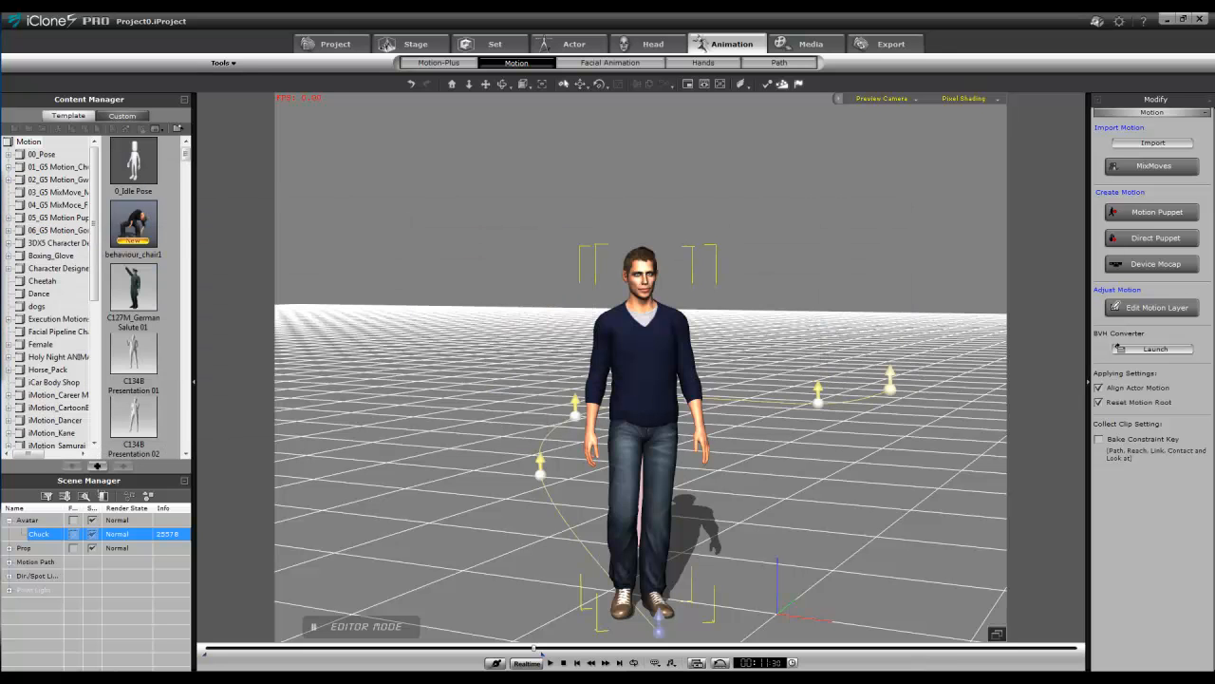
{"action": "left_click", "coordinate": [564, 663]}
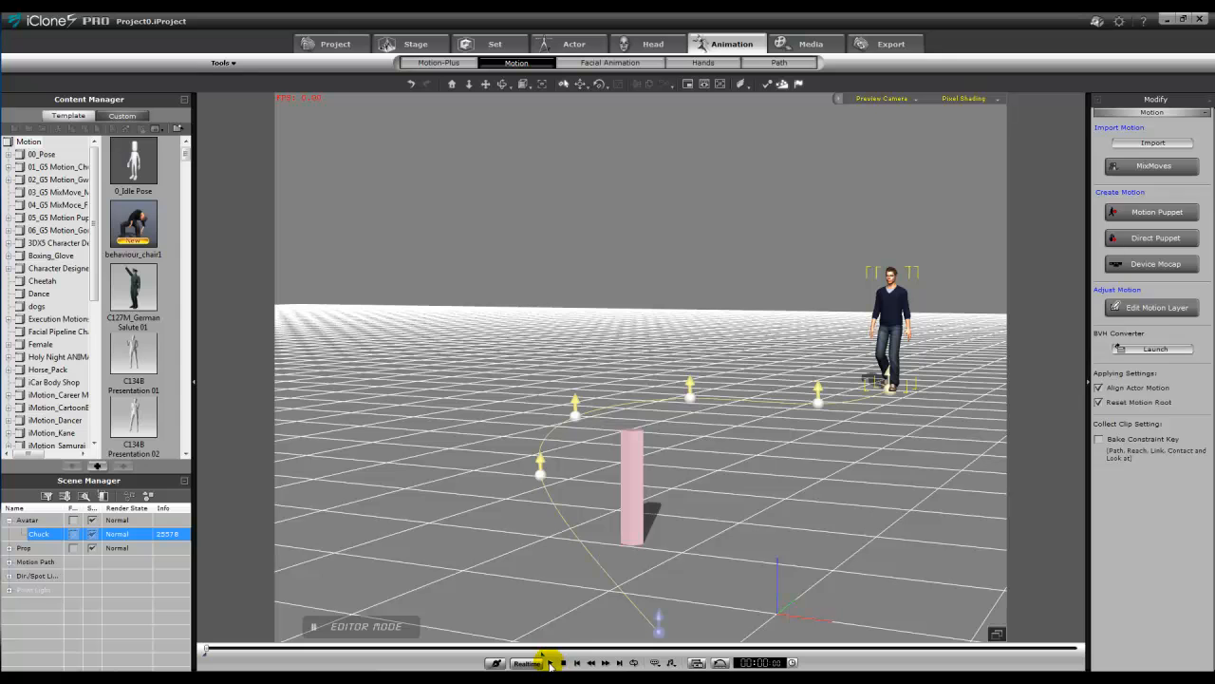
{"action": "left_click", "coordinate": [550, 662]}
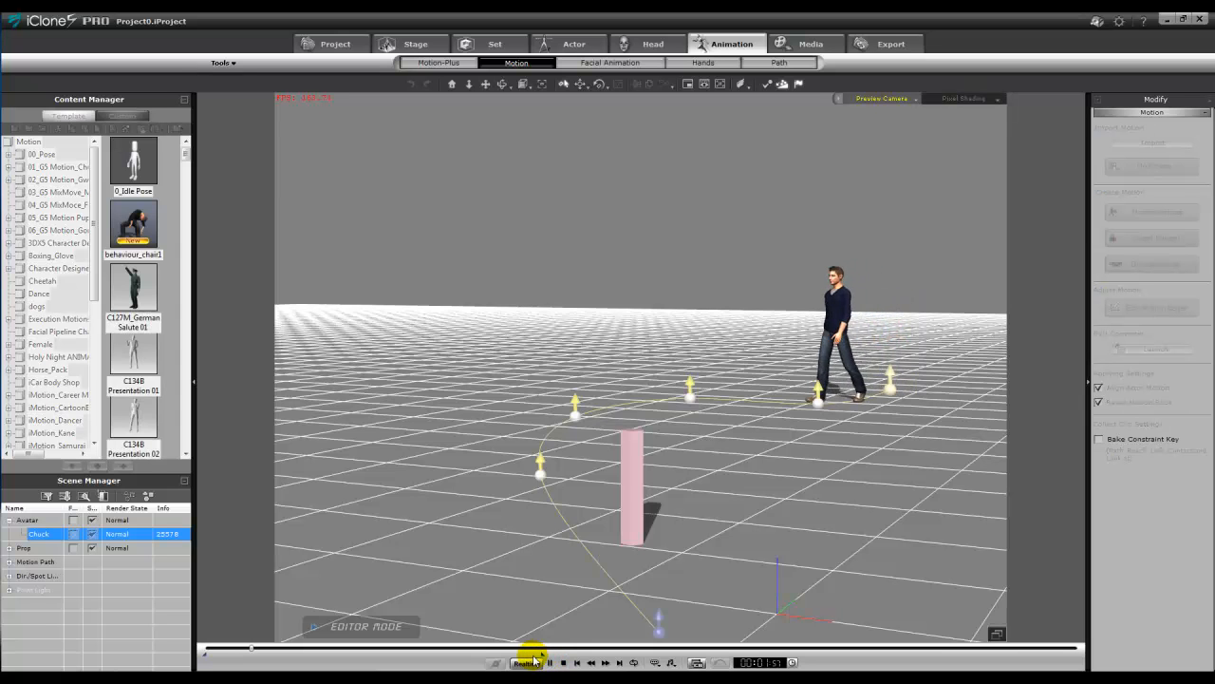